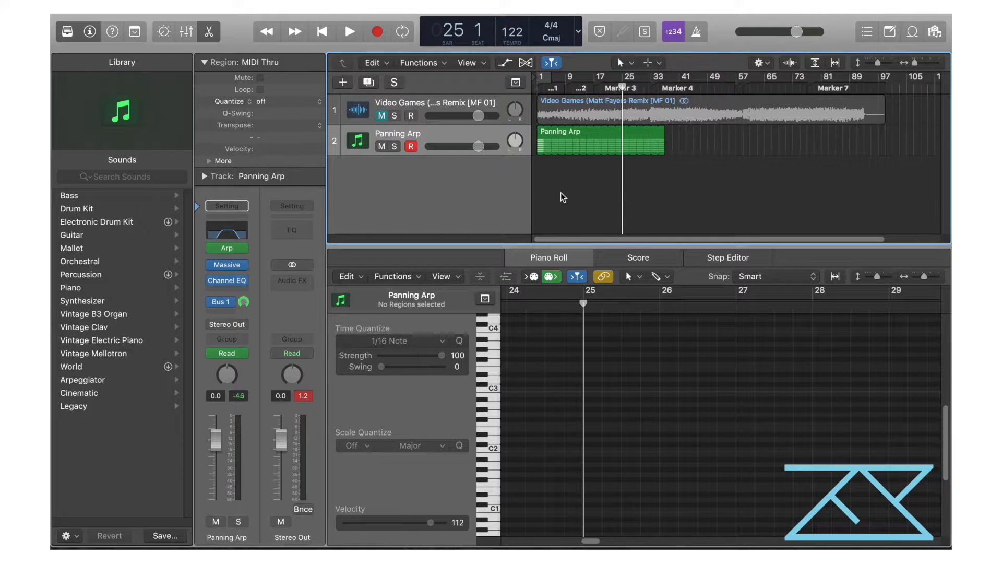
# Step: Unmute the Video Games track and play from bar 25, muting Panning Arp at first and bringing it back in during playback
pyautogui.click(381, 146)
pyautogui.click(381, 116)
pyautogui.press('space')
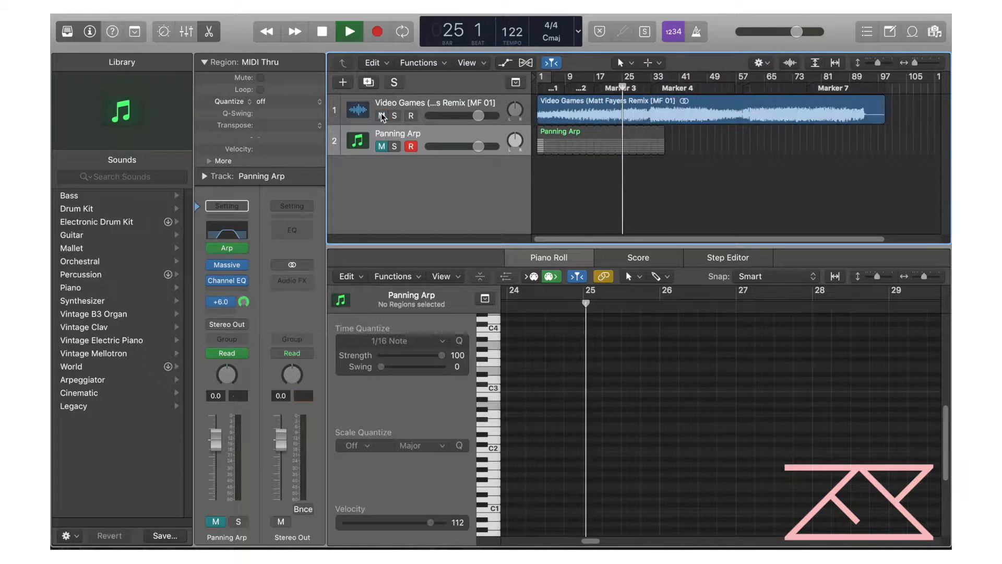
pyautogui.click(382, 147)
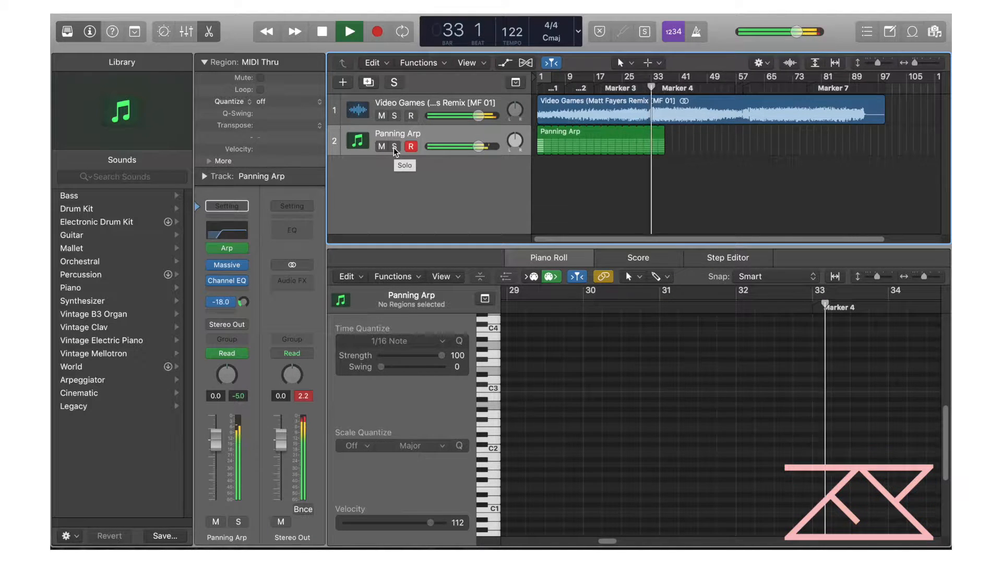
# Step: Compare the soloed Panning Arp with the full mix, stop playback, return to bar 1 and turn the solo off
pyautogui.click(395, 147)
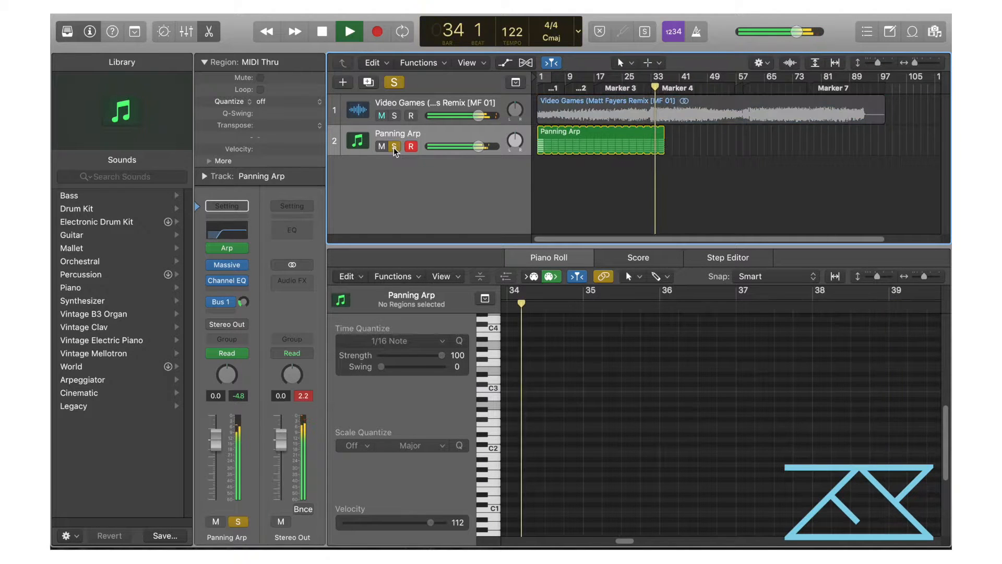
pyautogui.click(394, 146)
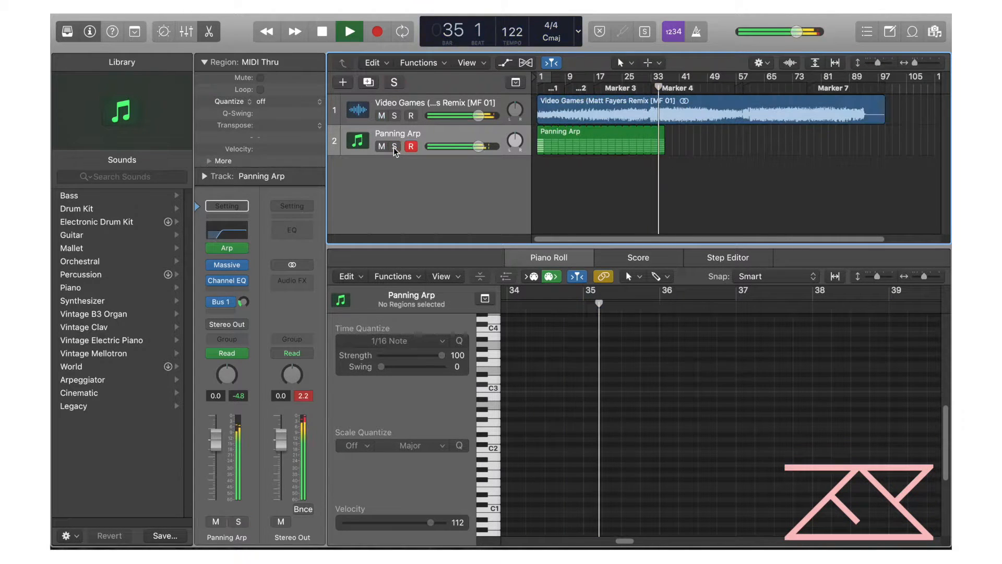
pyautogui.click(394, 146)
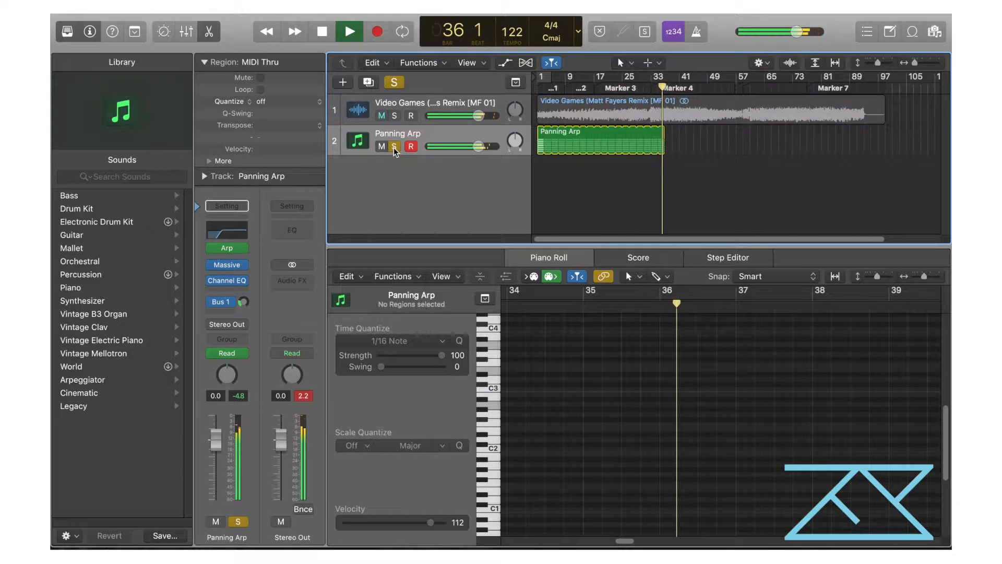
pyautogui.press('space')
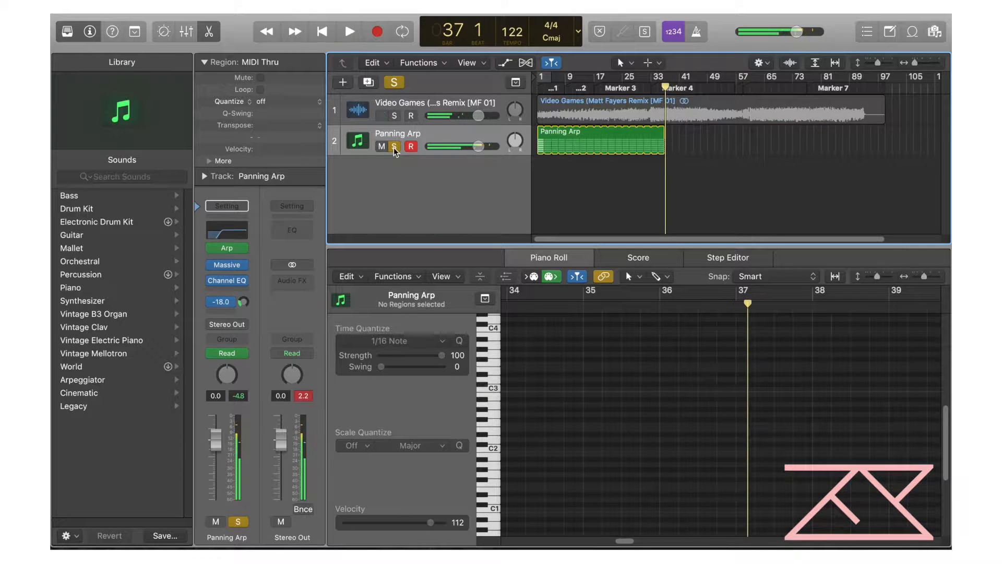
pyautogui.press('Return')
pyautogui.click(394, 146)
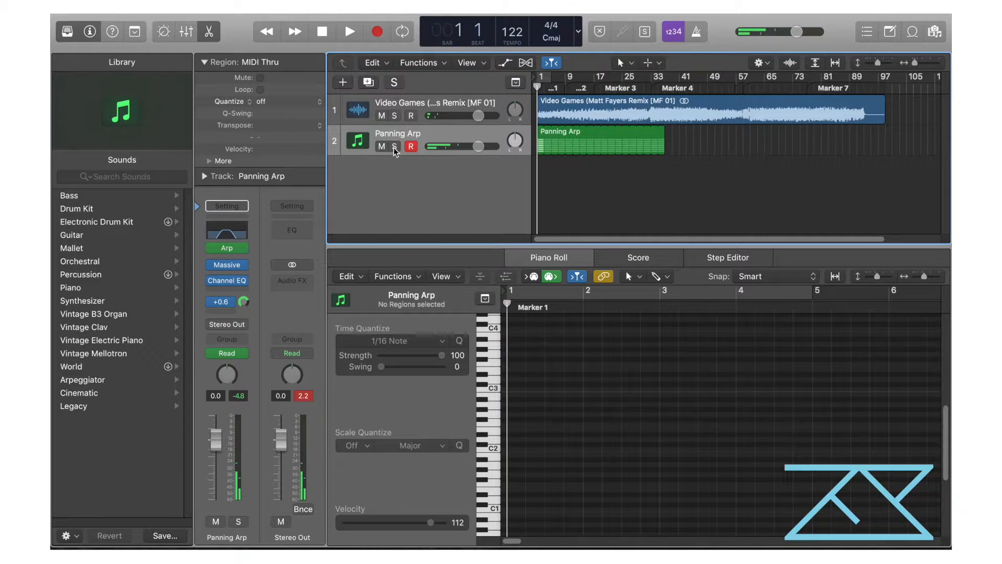
# Step: Create a software instrument track using Massive and name it "Panning Arp Tutorial"
pyautogui.click(344, 83)
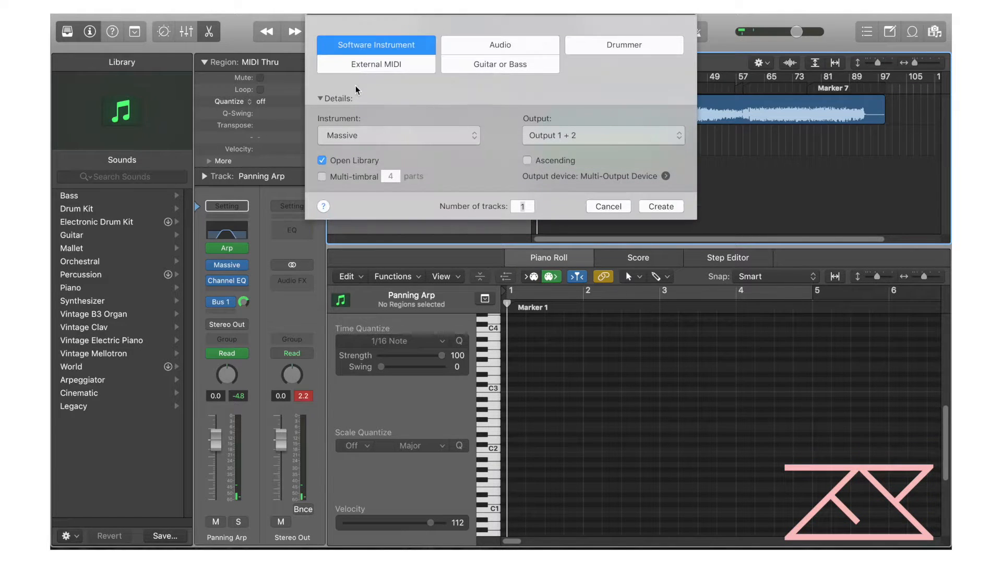
pyautogui.click(661, 206)
pyautogui.doubleClick(398, 168)
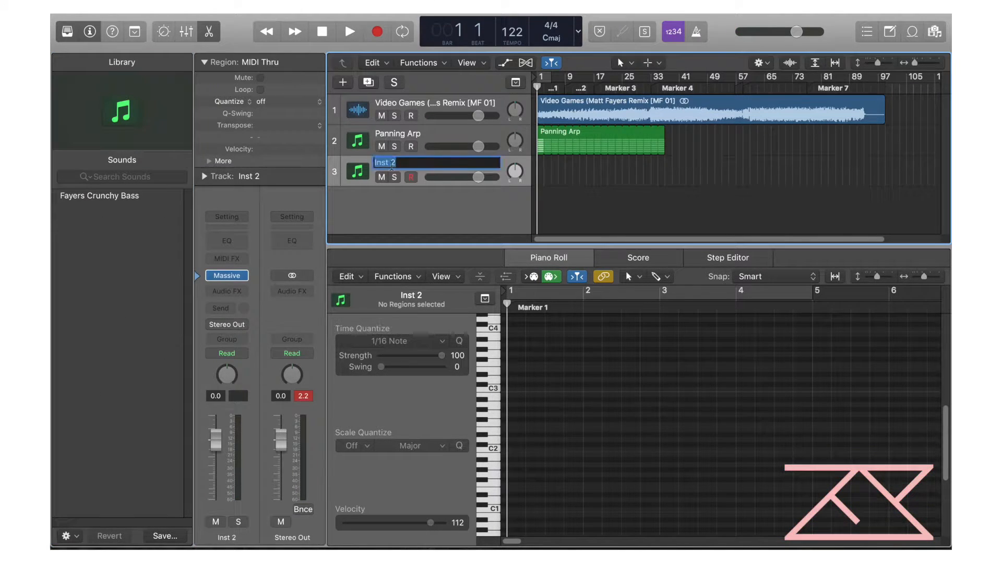
pyautogui.write('Panning Arp')
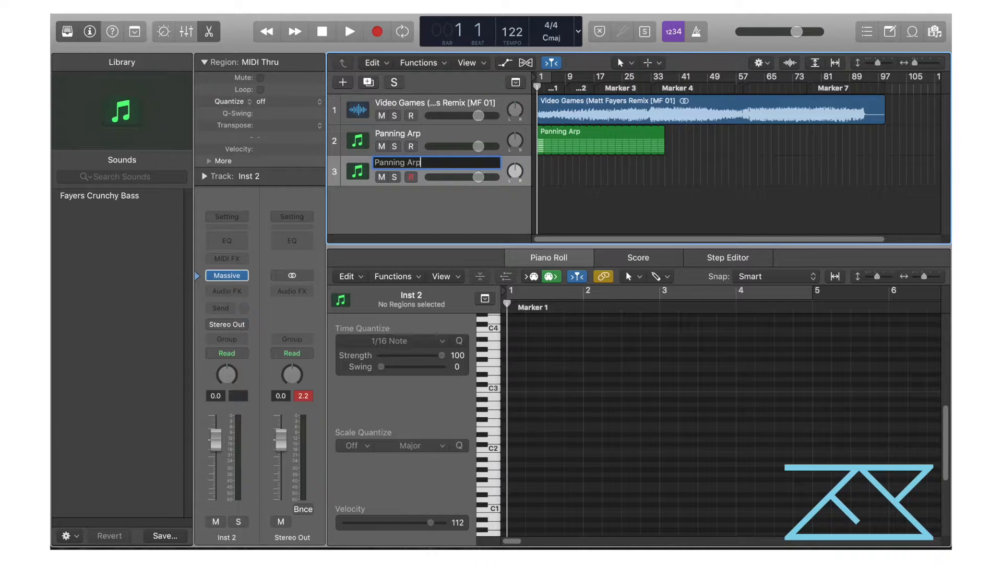
pyautogui.write(' Tutorial')
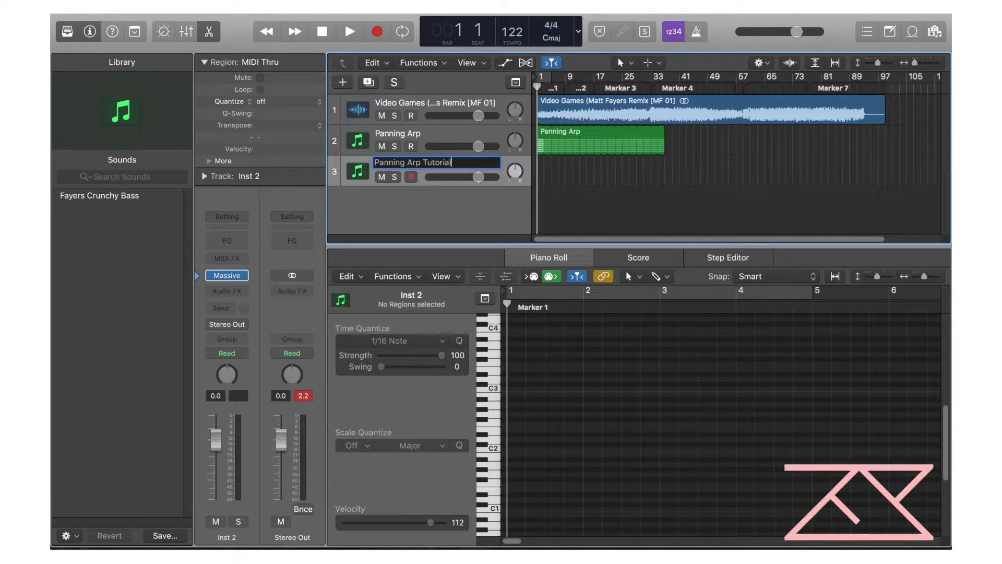
pyautogui.press('Return')
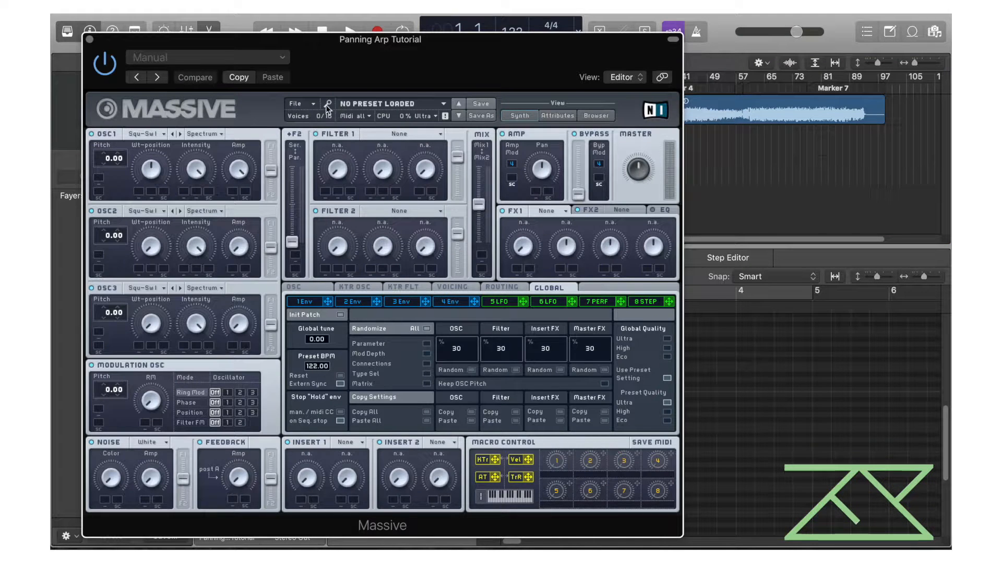
# Step: Start a new sound in Massive and add a Channel EQ to the Panning Arp Tutorial track
pyautogui.click(324, 104)
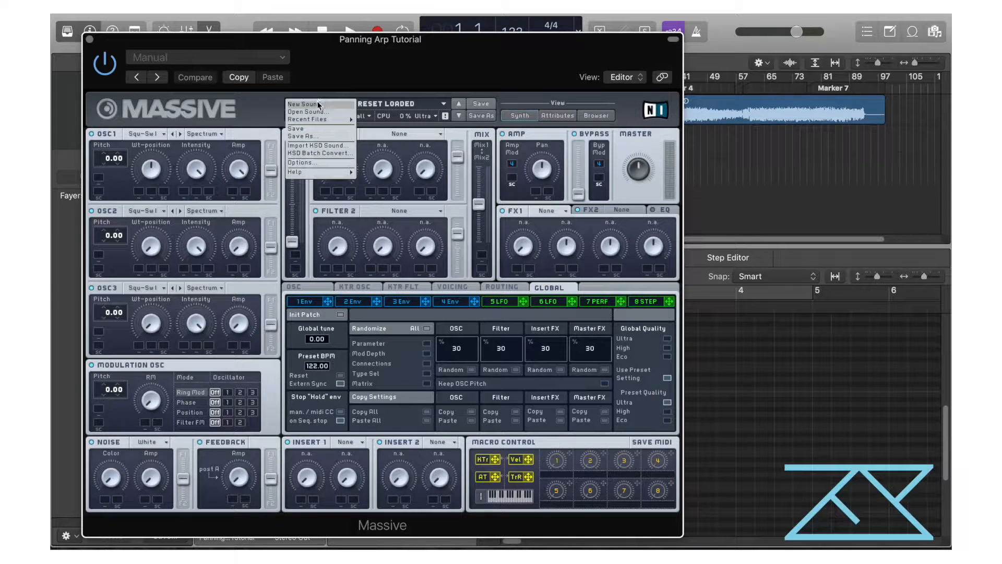
pyautogui.click(317, 103)
pyautogui.click(88, 40)
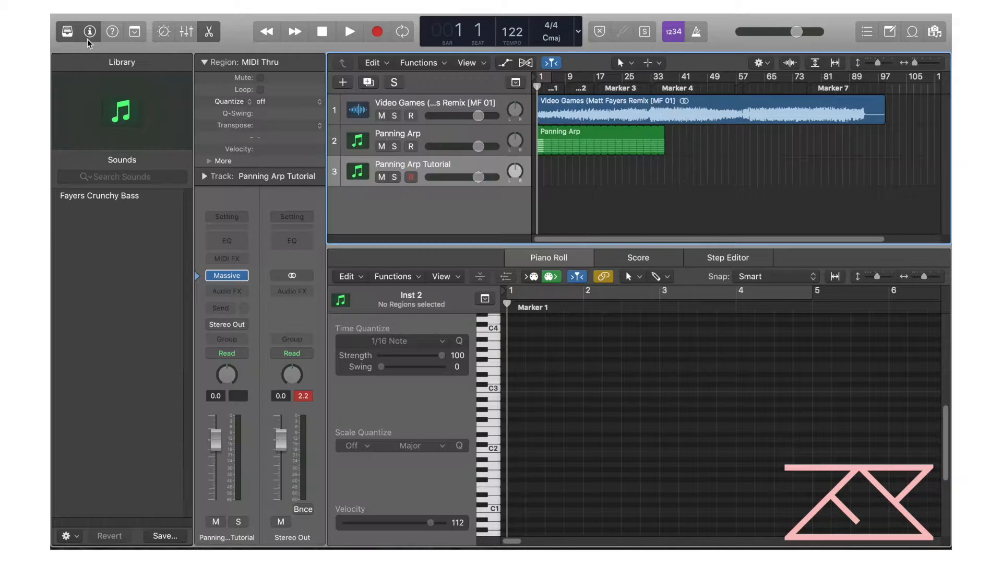
pyautogui.click(235, 235)
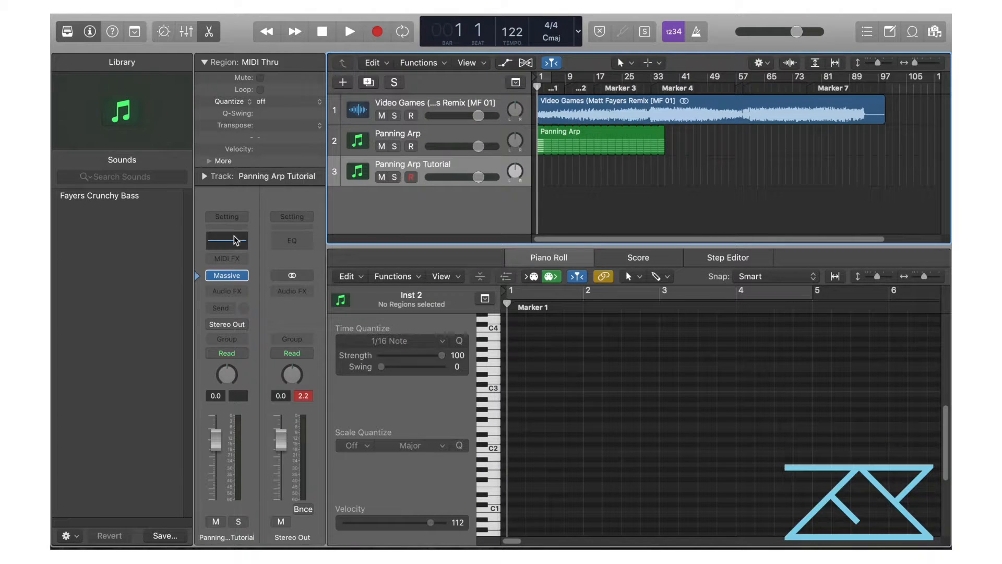
pyautogui.click(89, 39)
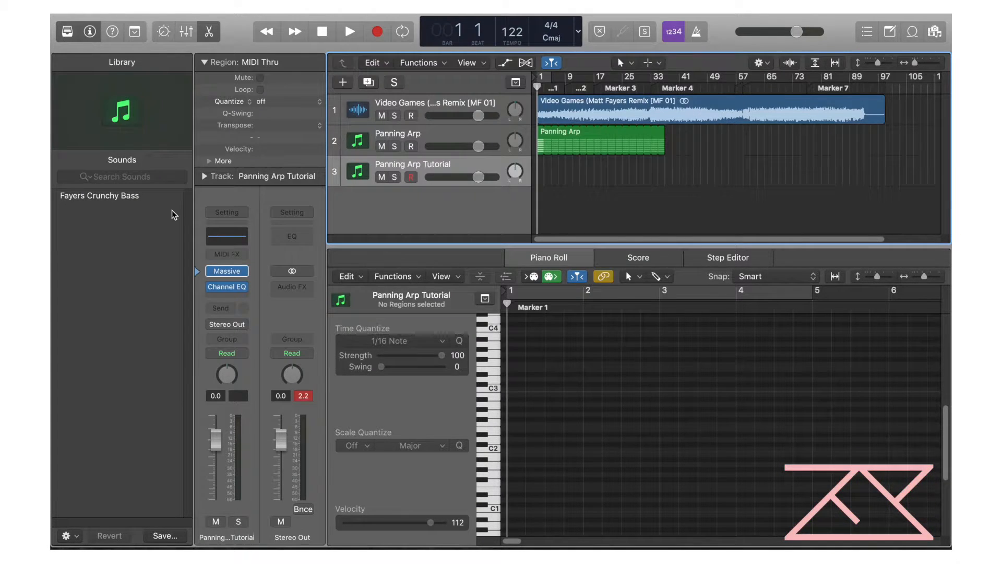
# Step: Add an Arpeggiator MIDI effect to the Panning Arp Tutorial track and set its note order to up/down
pyautogui.click(227, 253)
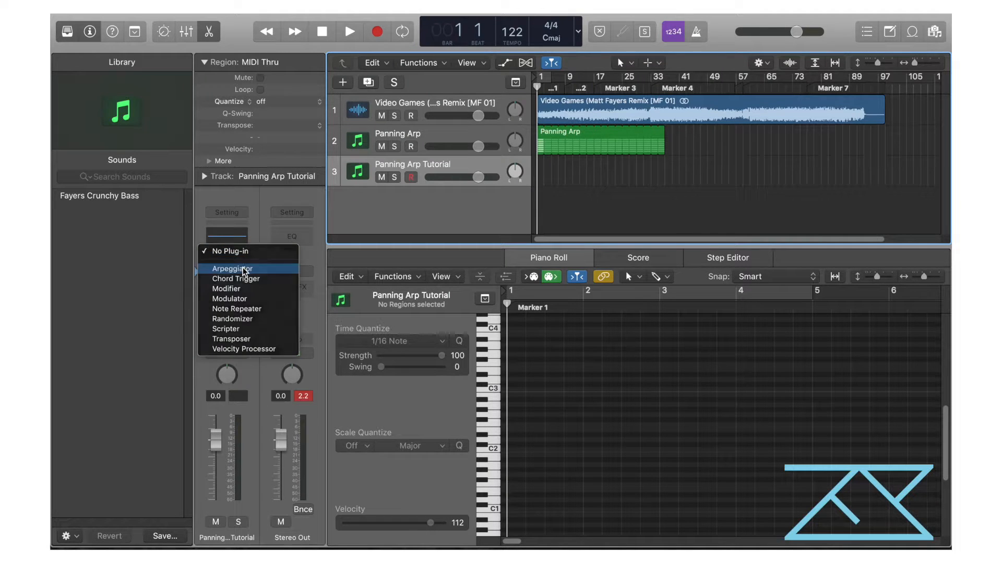
pyautogui.click(235, 268)
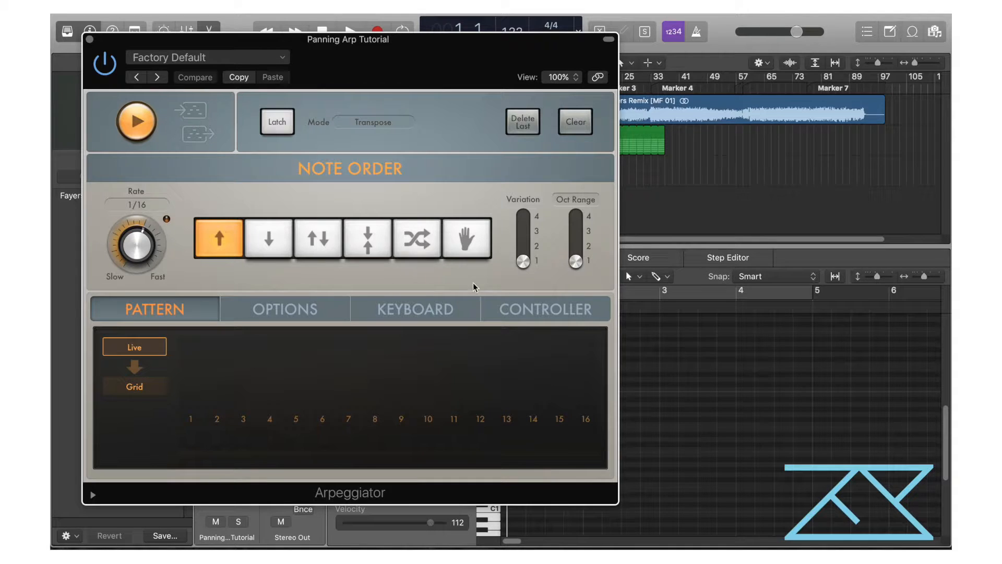
pyautogui.click(325, 242)
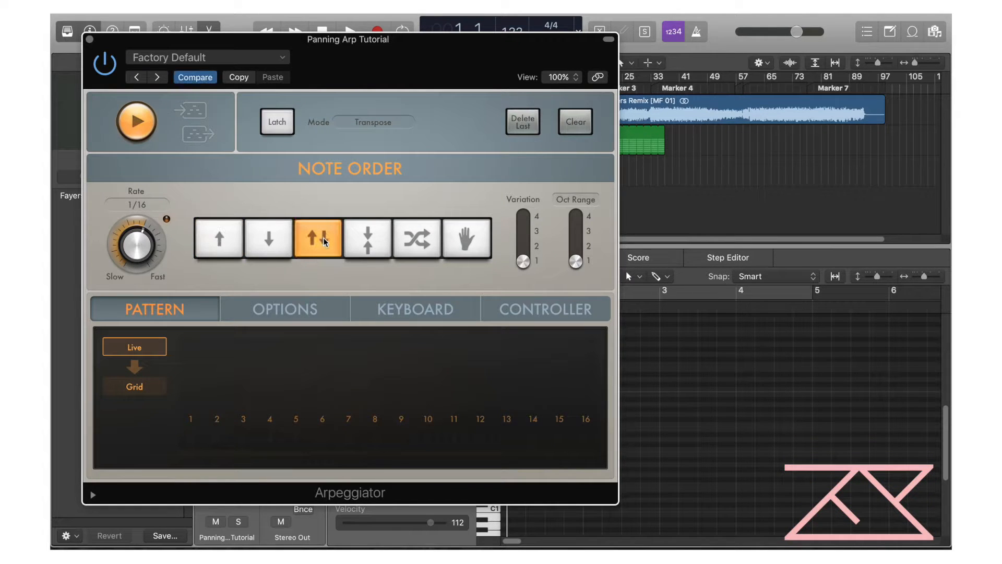
pyautogui.click(89, 39)
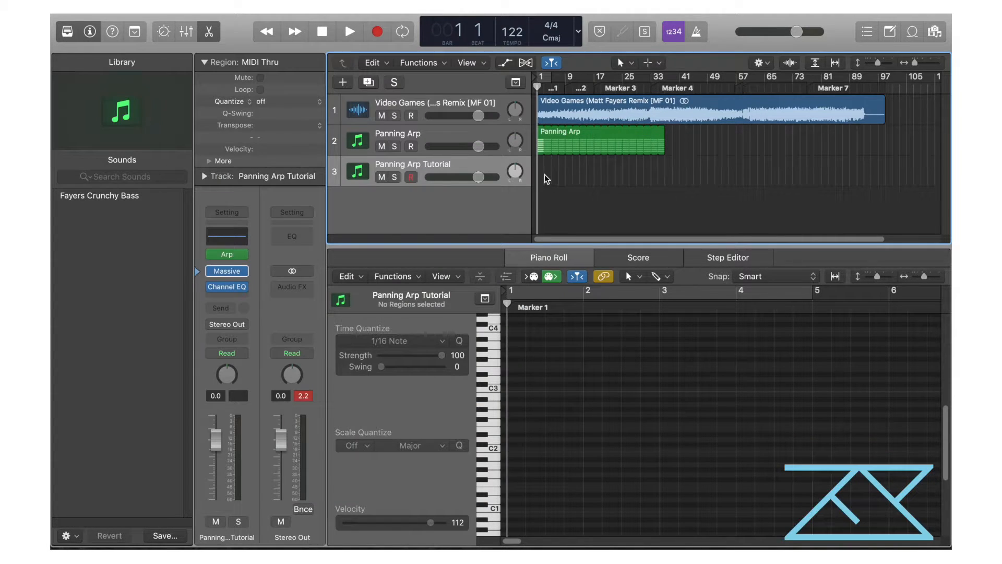
# Step: Create an empty MIDI region on the Panning Arp Tutorial track, starting at bar 1 and lasting two bars
pyautogui.rightClick(545, 176)
pyautogui.click(553, 172)
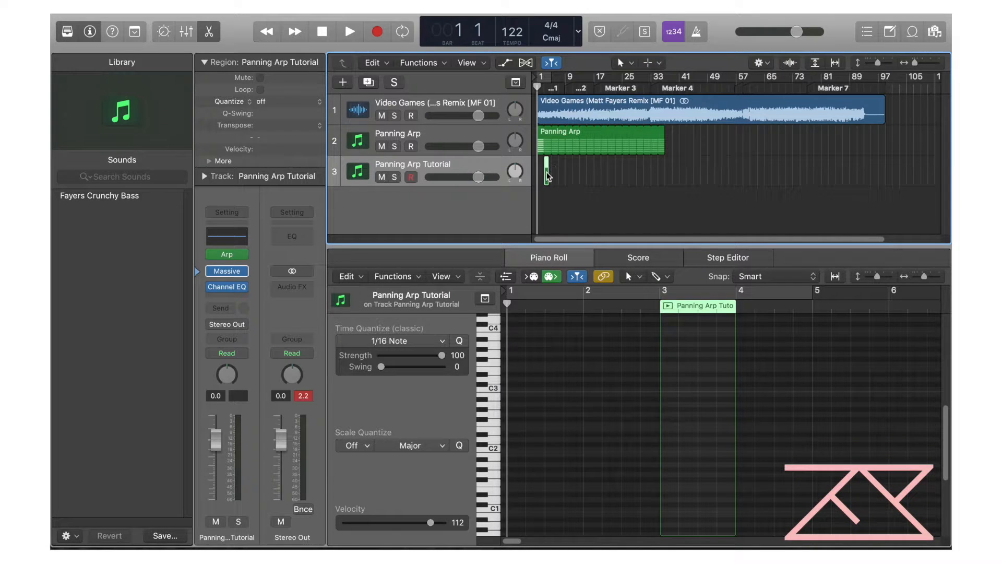
pyautogui.moveTo(546, 170); pyautogui.dragTo(612, 175)
pyautogui.scroll(5, 543, 176)
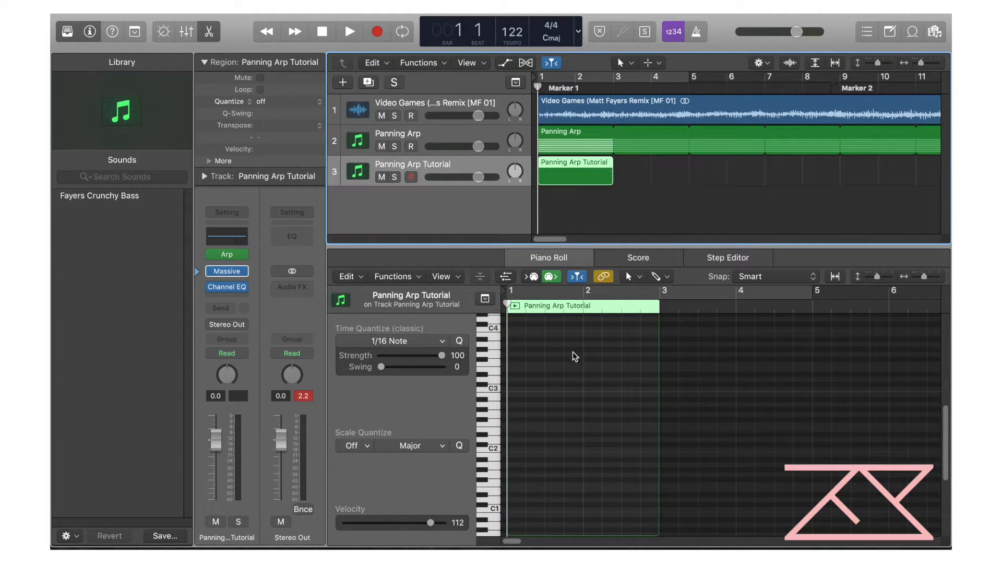
# Step: Draw a four-note chord of two-bar notes with the Pencil tool, building upward from F#2 at bar 1
pyautogui.press('t')
pyautogui.press('p')
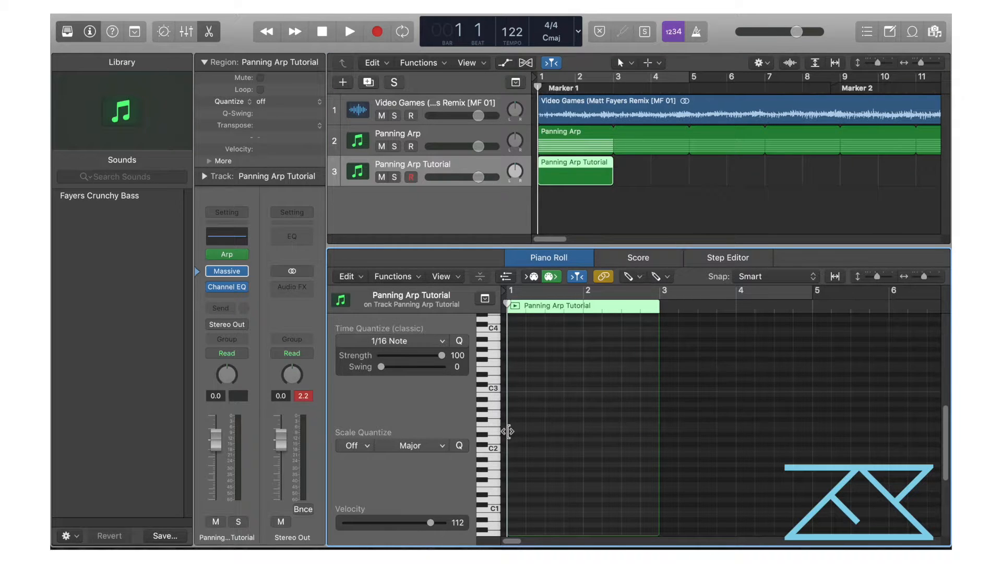
pyautogui.click(515, 419)
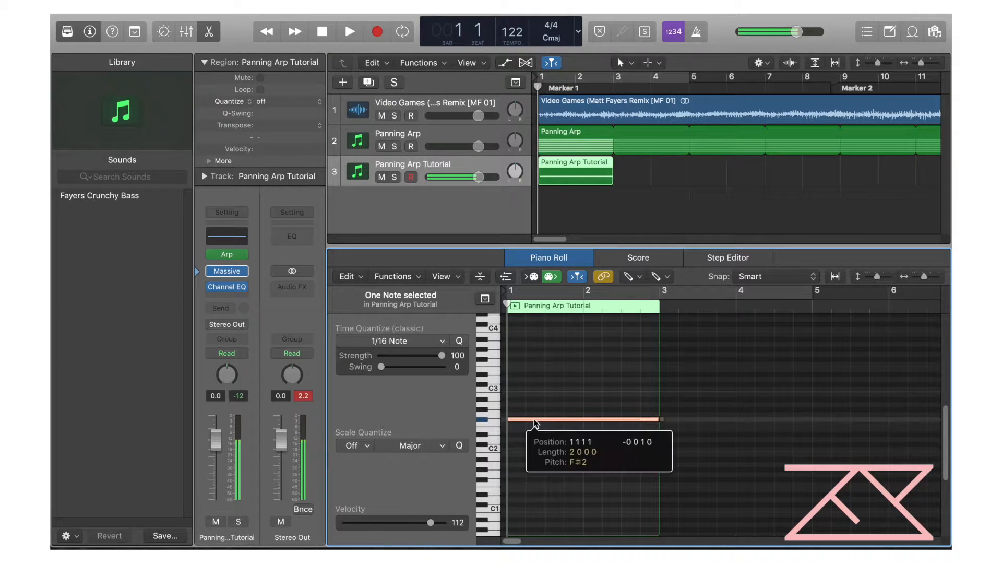
pyautogui.click(514, 404)
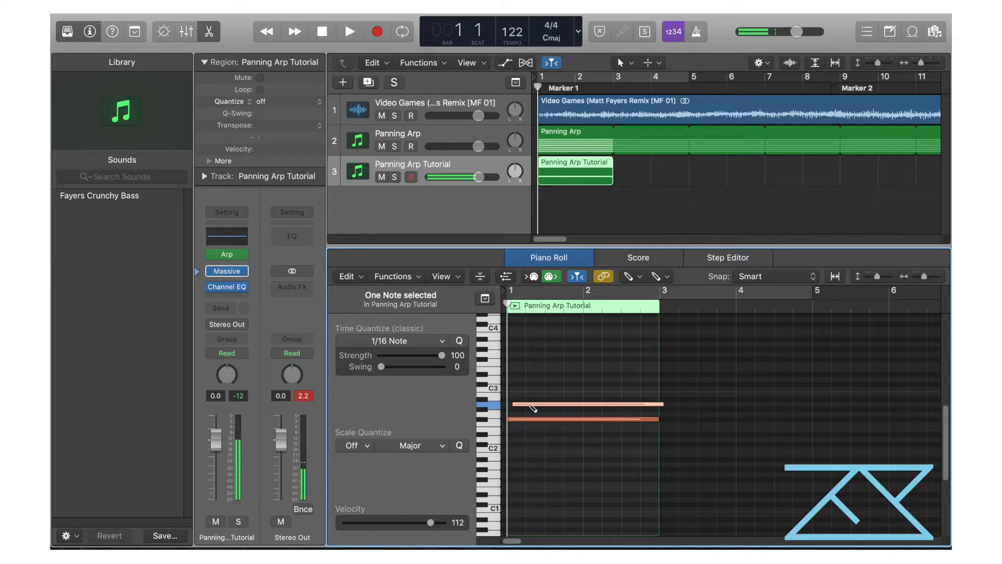
pyautogui.moveTo(534, 405); pyautogui.dragTo(527, 369)
pyautogui.click(514, 384)
pyautogui.click(530, 385)
# Step: Duplicate the four-note chord one octave higher and copy its highest note up two semitones
pyautogui.moveTo(534, 430); pyautogui.dragTo(541, 350)
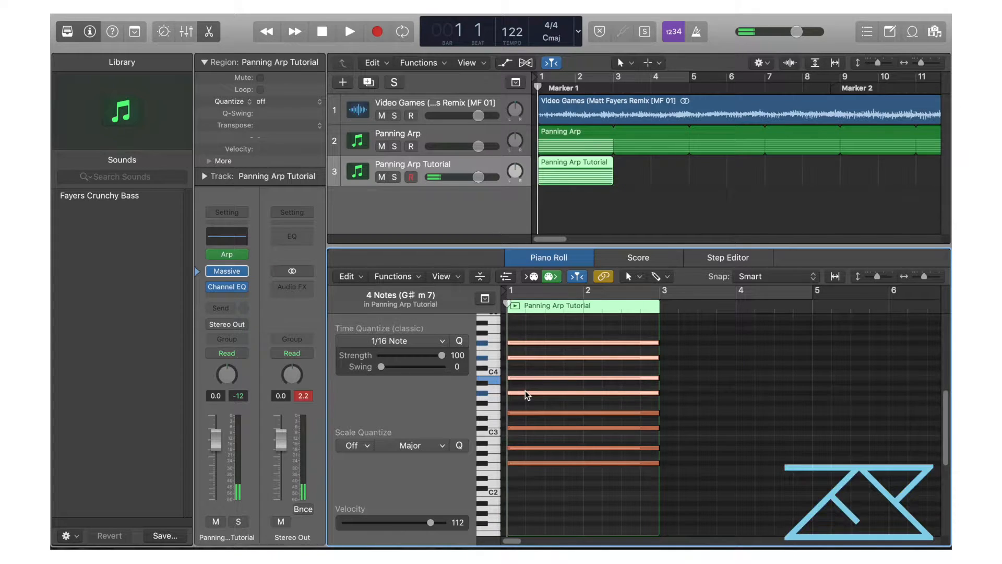
pyautogui.moveTo(525, 394); pyautogui.dragTo(526, 403)
pyautogui.click(532, 340)
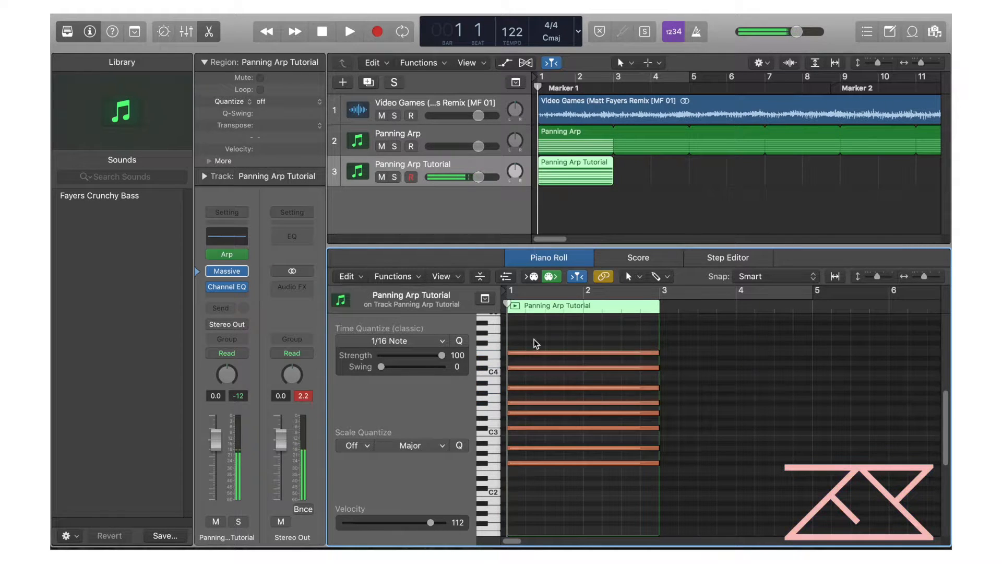
pyautogui.click(531, 353)
pyautogui.moveTo(531, 355); pyautogui.dragTo(534, 345)
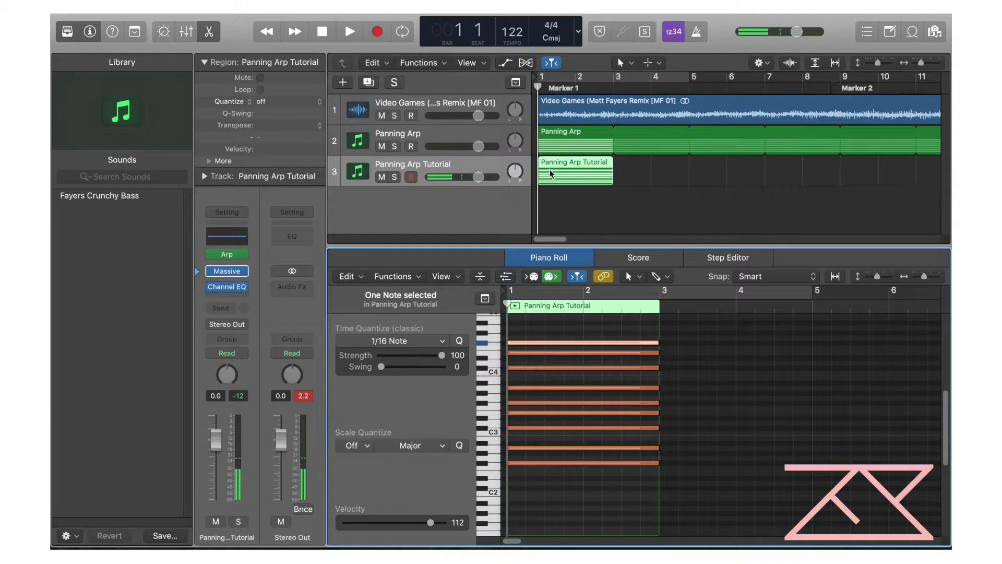
# Step: Solo the Panning Arp Tutorial track and audition its region from bar 1
pyautogui.click(394, 177)
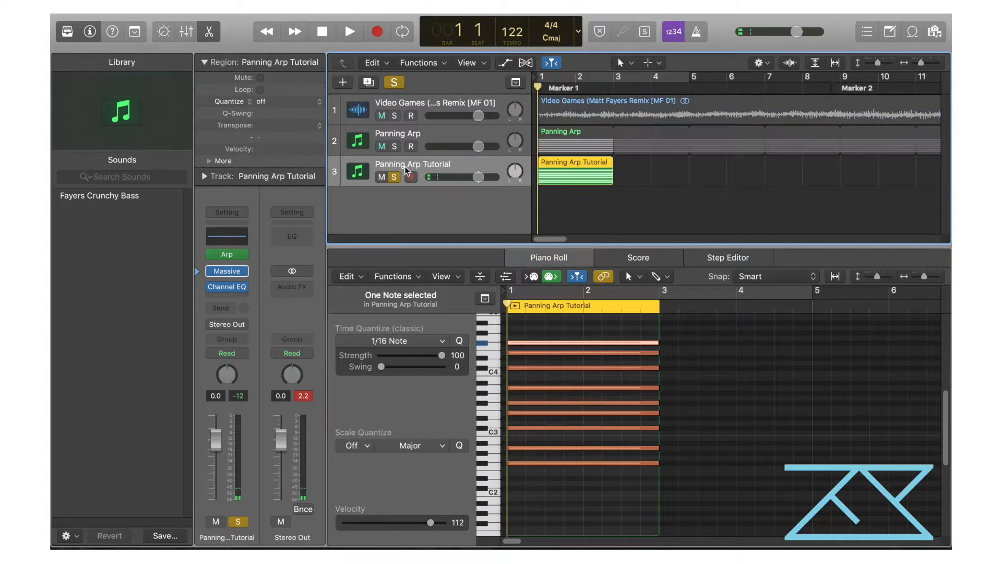
pyautogui.press('space')
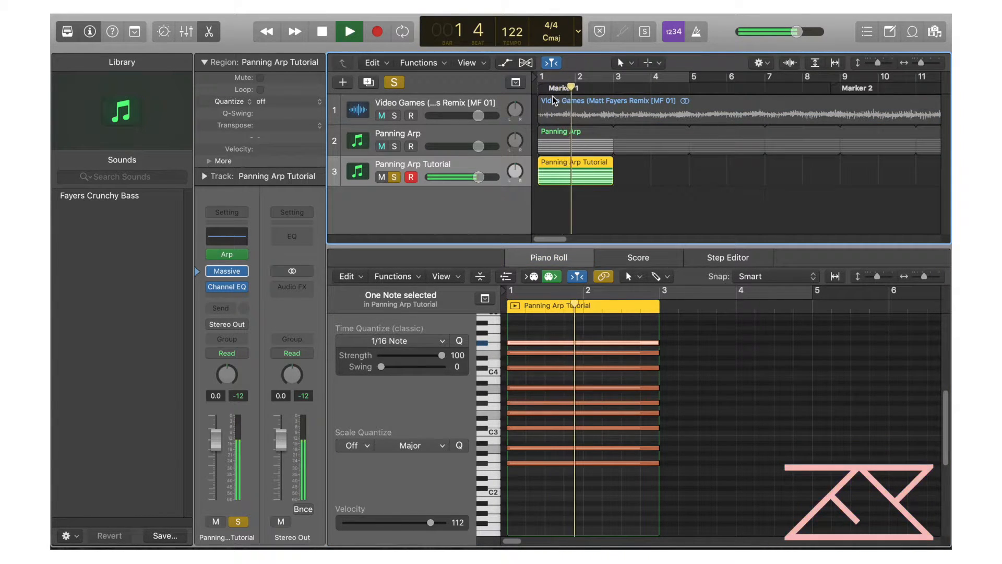
pyautogui.press('space')
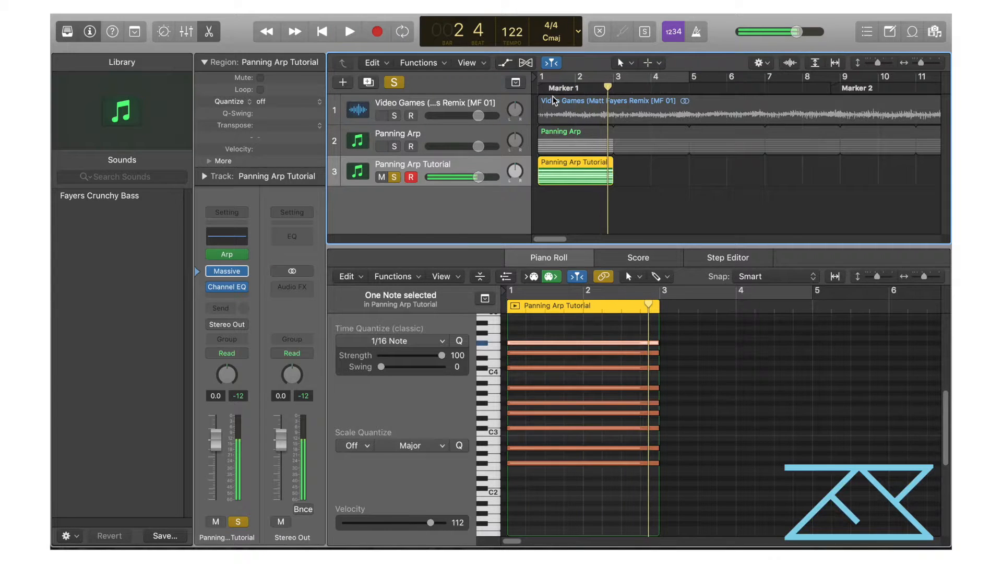
# Step: Adjust the note length and velocity in the Arpeggiator's options, and play the soloed arp from bar 1
pyautogui.click(229, 254)
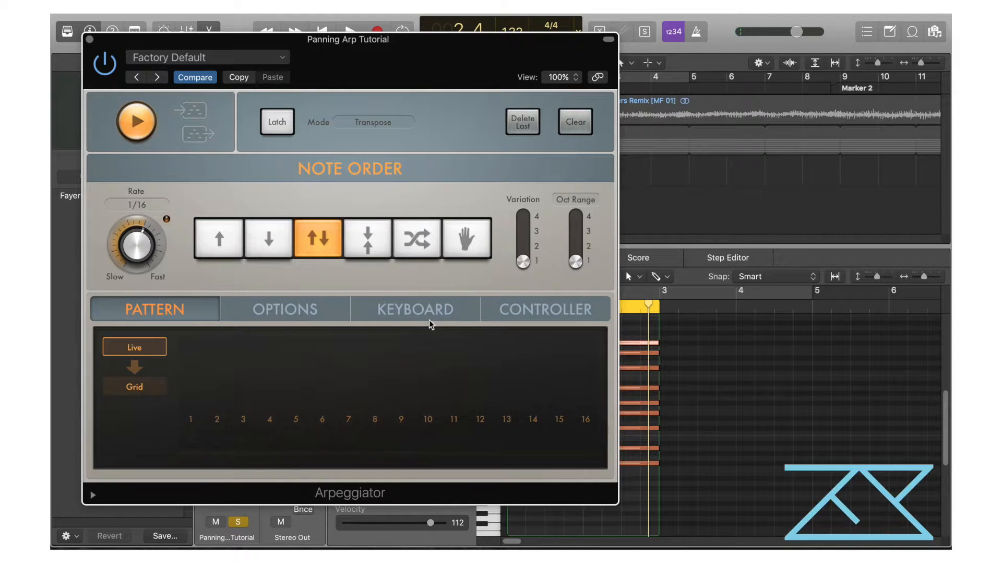
pyautogui.click(295, 309)
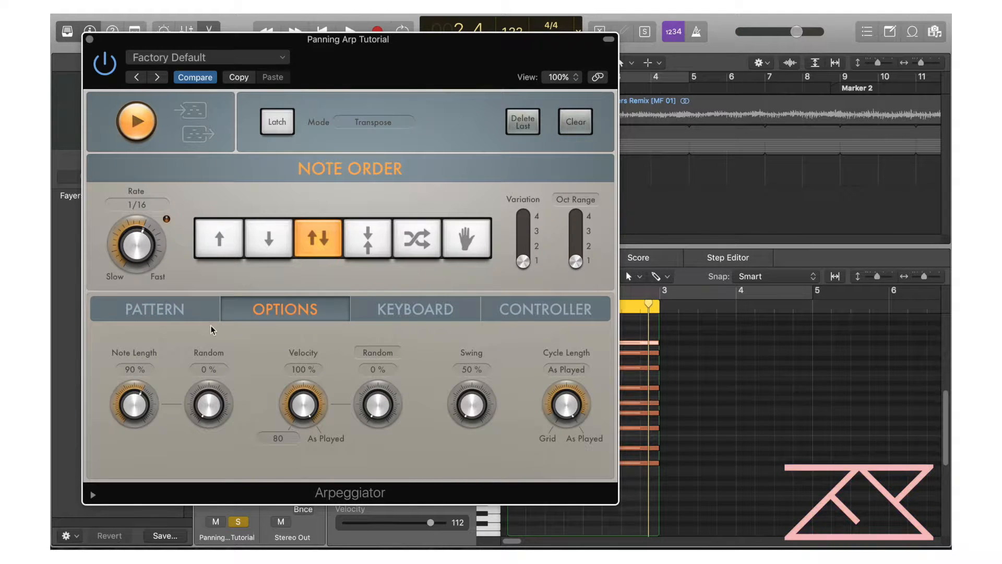
pyautogui.moveTo(149, 404)
pyautogui.mouseDown()
pyautogui.moveTo(130, 425)
pyautogui.moveTo(131, 403)
pyautogui.mouseUp()
pyautogui.moveTo(304, 401); pyautogui.dragTo(305, 424)
pyautogui.moveTo(317, 459); pyautogui.dragTo(310, 408)
pyautogui.scroll(1, 474, 402)
pyautogui.click(89, 39)
pyautogui.press('space')
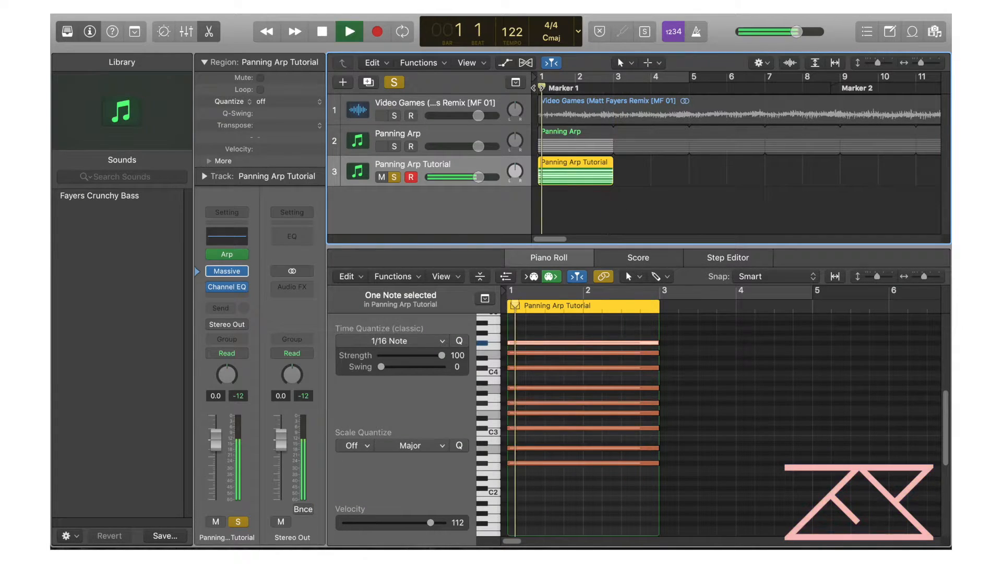
pyautogui.moveTo(227, 270)
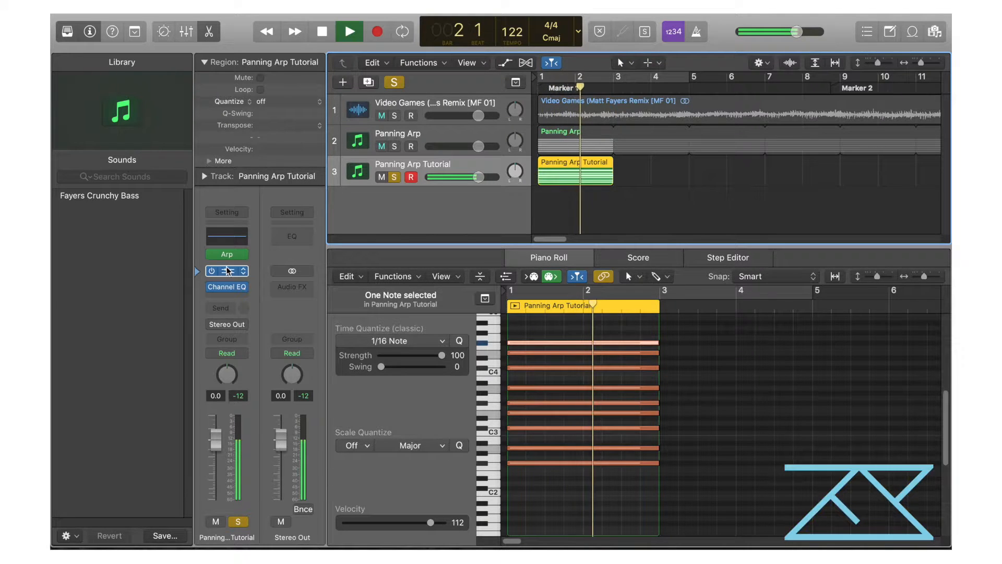
# Step: Loop the Panning Arp Tutorial region until it ends level with the Panning Arp region
pyautogui.press('space')
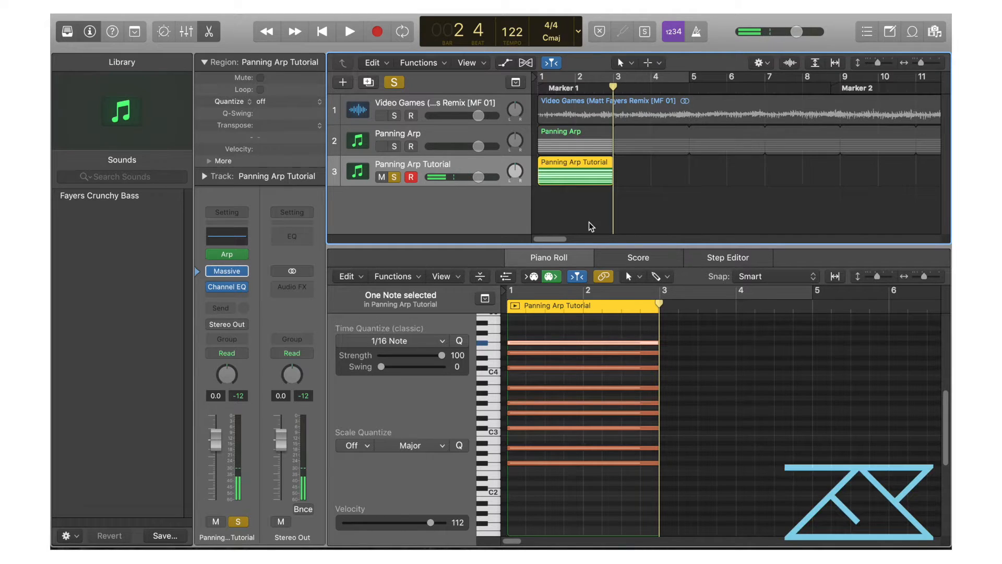
pyautogui.scroll(-10, 591, 227)
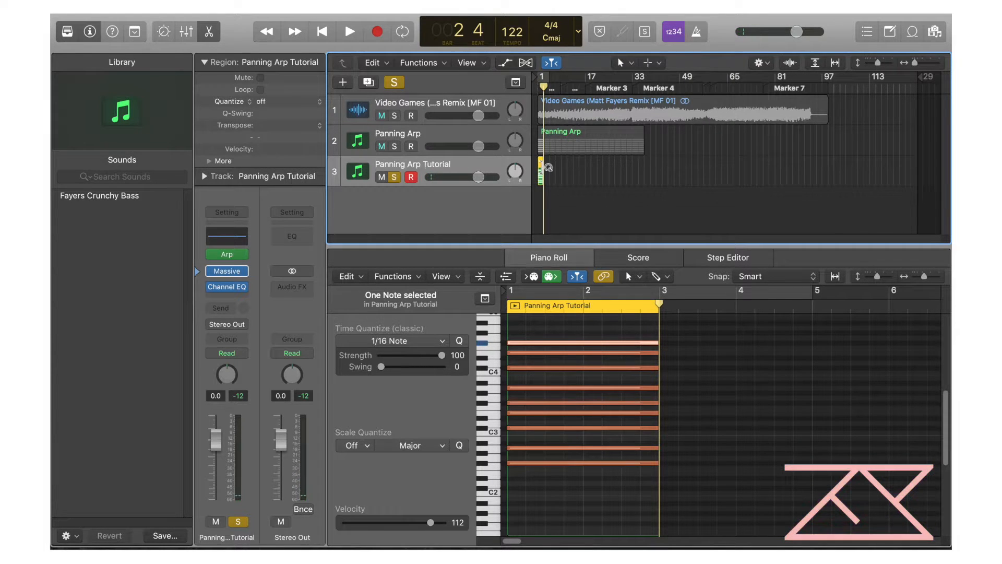
pyautogui.moveTo(546, 165); pyautogui.dragTo(647, 173)
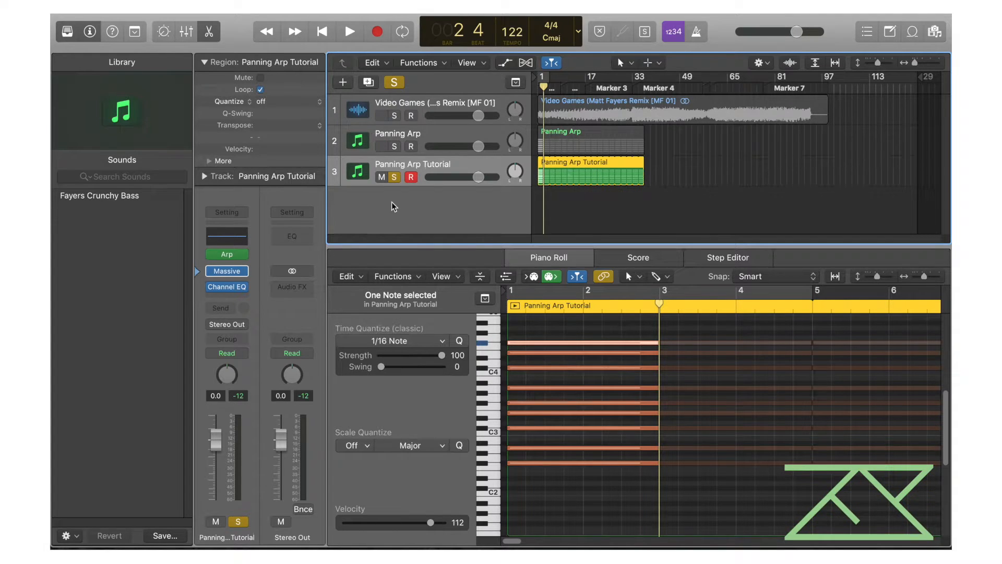
# Step: Shape Massive's envelope 4 during playback: adjust the attack, reduce the decay time and decay level, and shorten the release
pyautogui.click(227, 271)
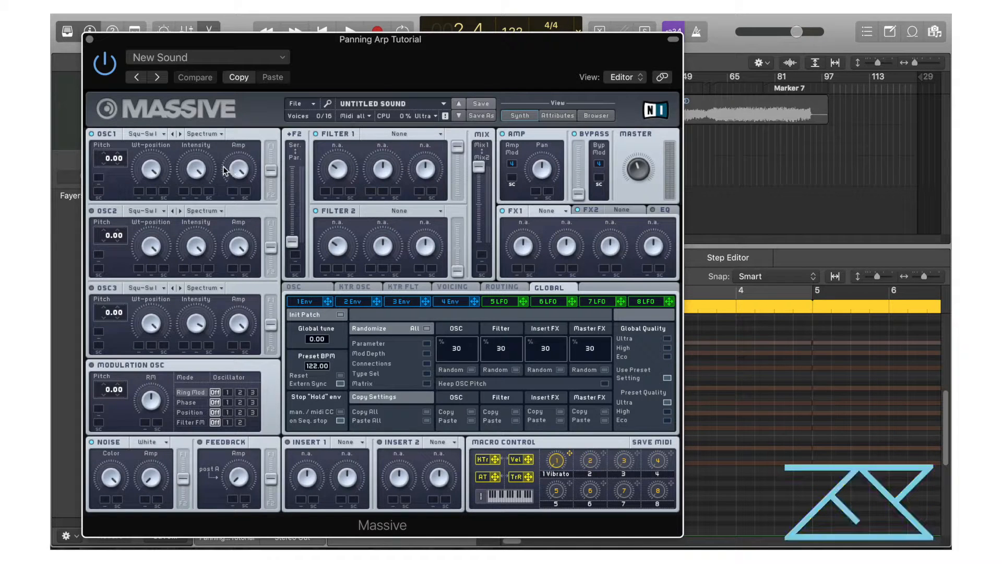
pyautogui.click(452, 302)
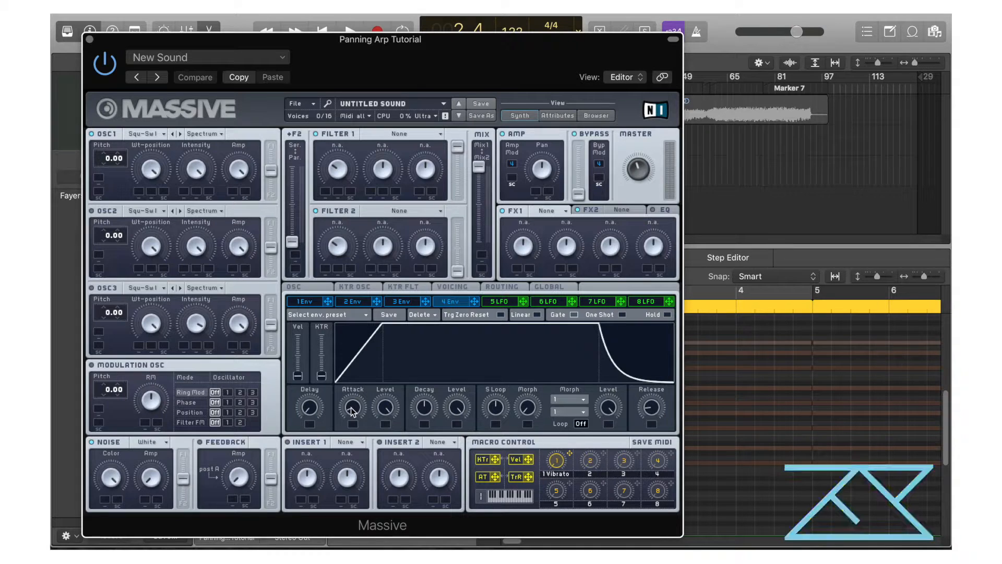
pyautogui.moveTo(350, 406)
pyautogui.mouseDown()
pyautogui.moveTo(350, 397)
pyautogui.moveTo(356, 419)
pyautogui.mouseUp()
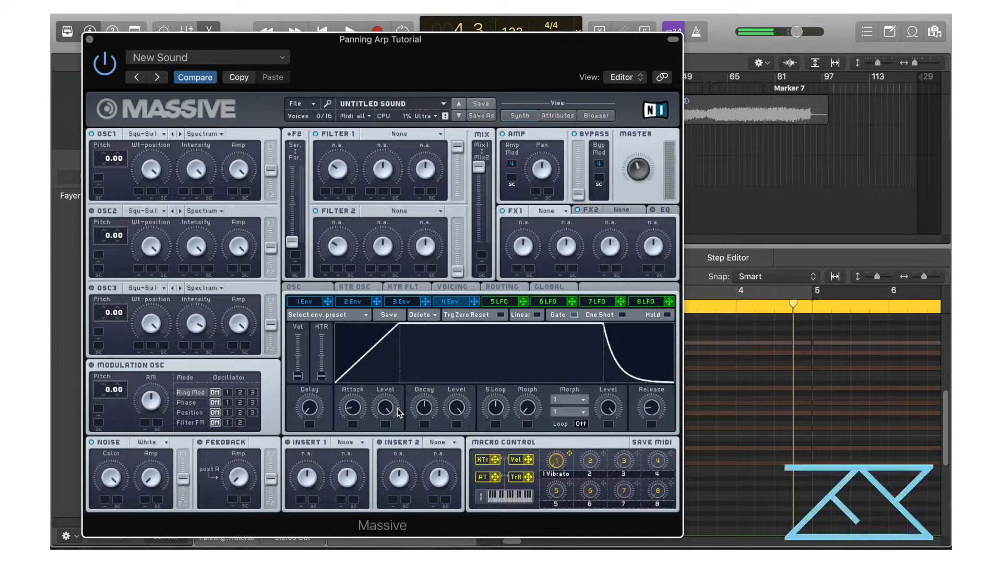
pyautogui.press('space')
pyautogui.moveTo(425, 411); pyautogui.dragTo(452, 479)
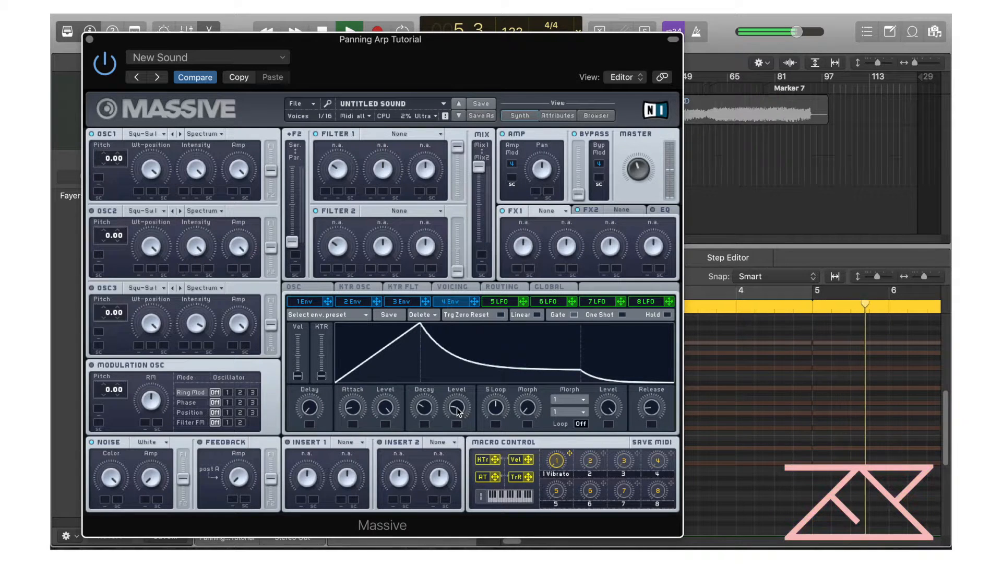
pyautogui.moveTo(462, 407); pyautogui.dragTo(461, 410)
pyautogui.moveTo(651, 406); pyautogui.dragTo(691, 470)
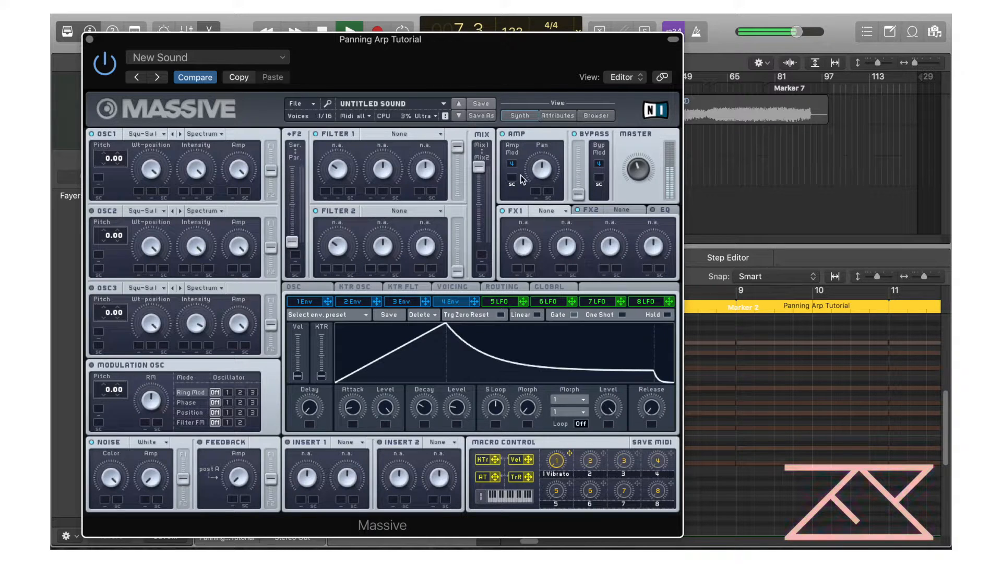
# Step: Sync Massive's LFO 5 at a 1/1 ratio and assign it to modulate the amp's Pan
pyautogui.click(500, 302)
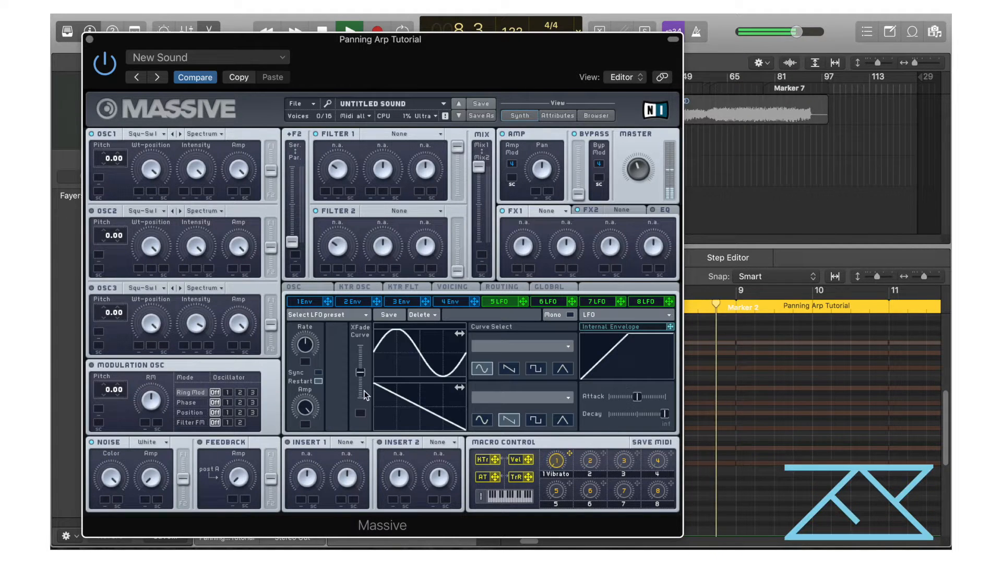
pyautogui.click(318, 372)
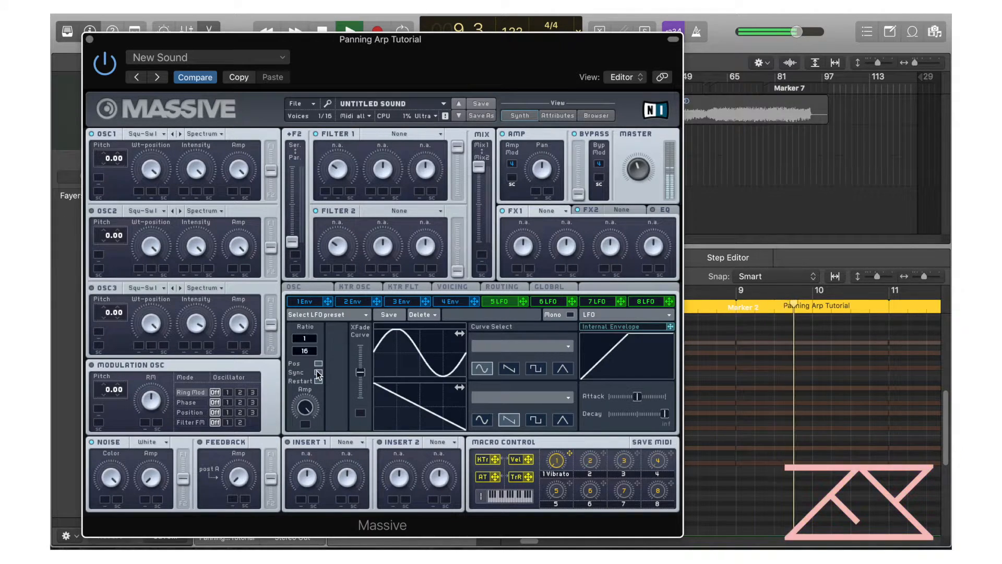
pyautogui.moveTo(306, 354); pyautogui.dragTo(305, 385)
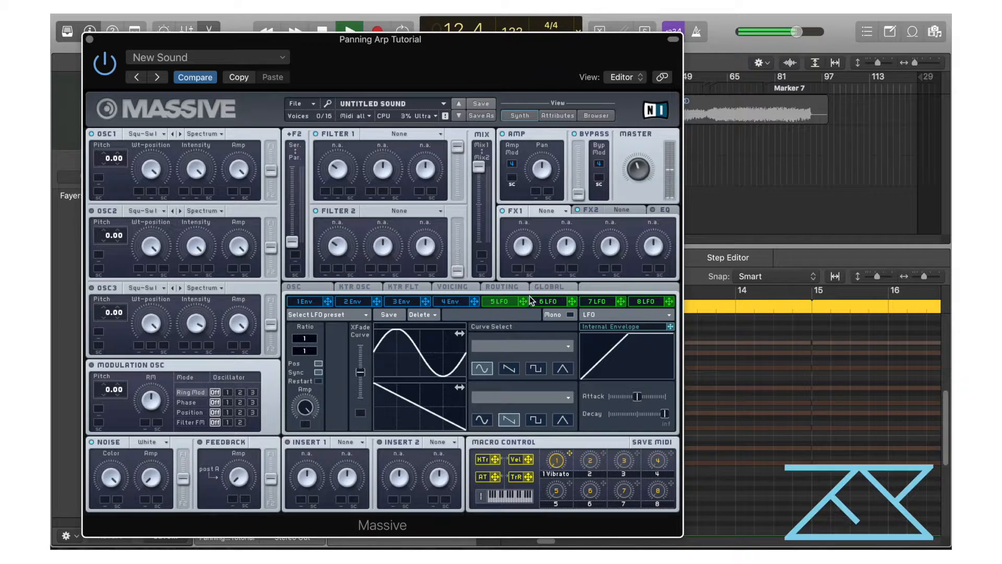
pyautogui.moveTo(510, 197)
pyautogui.mouseDown()
pyautogui.moveTo(536, 191)
pyautogui.moveTo(531, 134)
pyautogui.mouseUp()
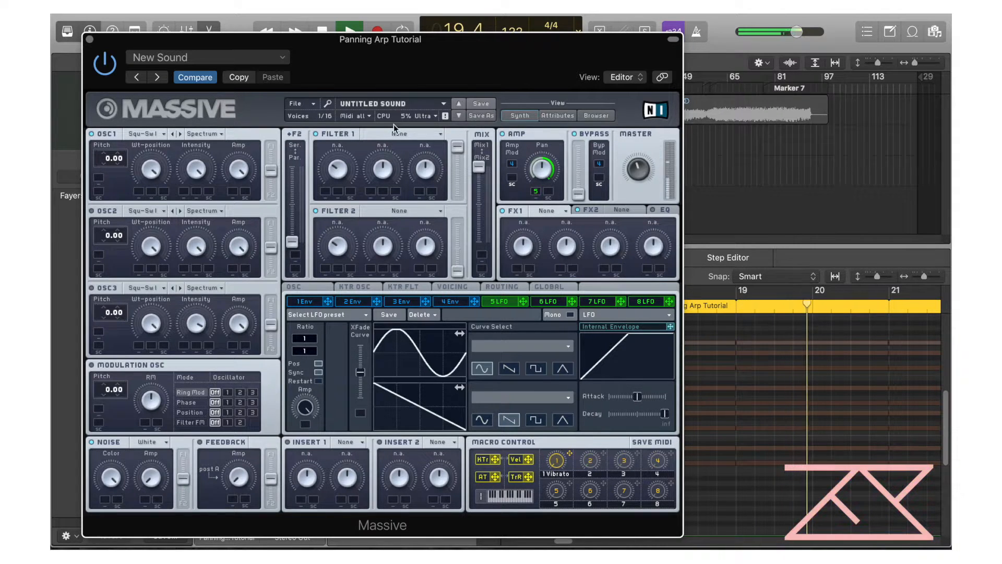
pyautogui.click(90, 40)
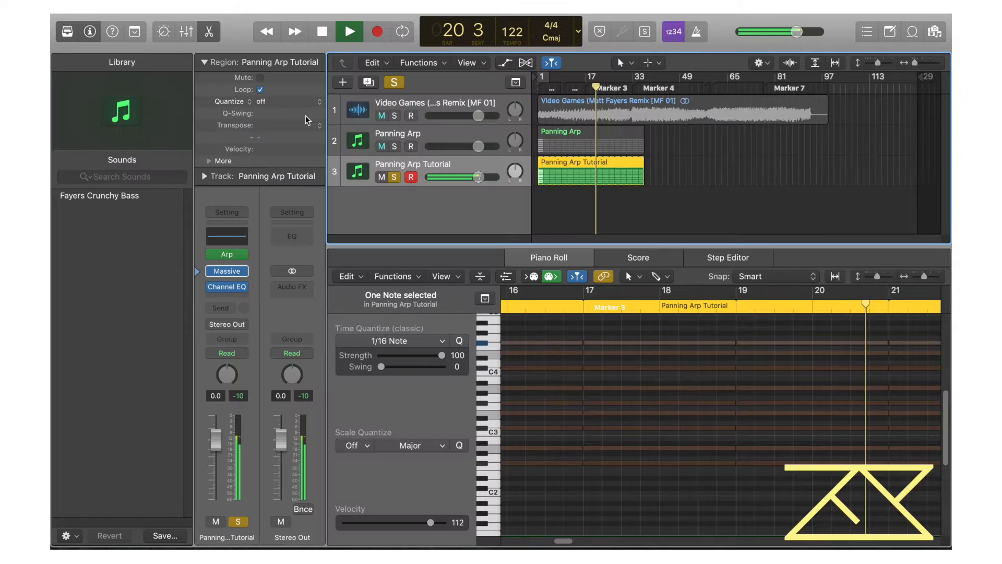
# Step: Compare the Panning Arp and Panning Arp Tutorial tracks in playback from bar 1 by switching their solos, and end with both unsoloed
pyautogui.click(396, 177)
pyautogui.click(394, 147)
pyautogui.press('Return')
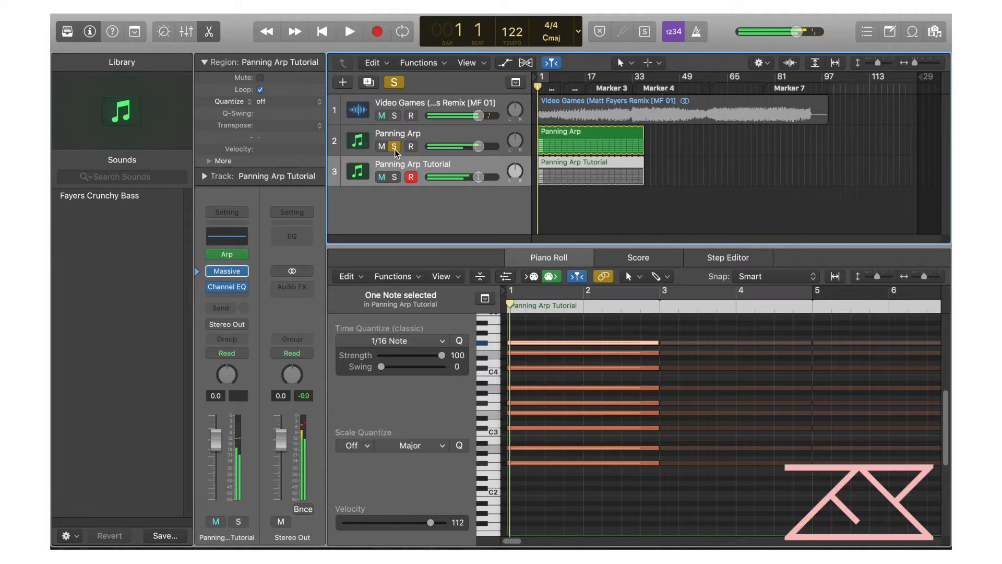
pyautogui.click(394, 177)
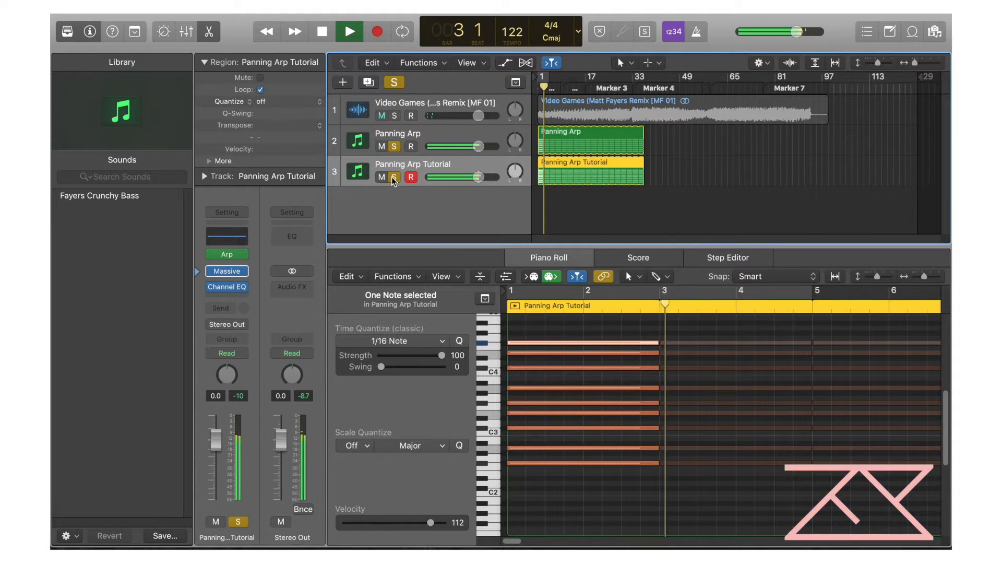
pyautogui.click(395, 176)
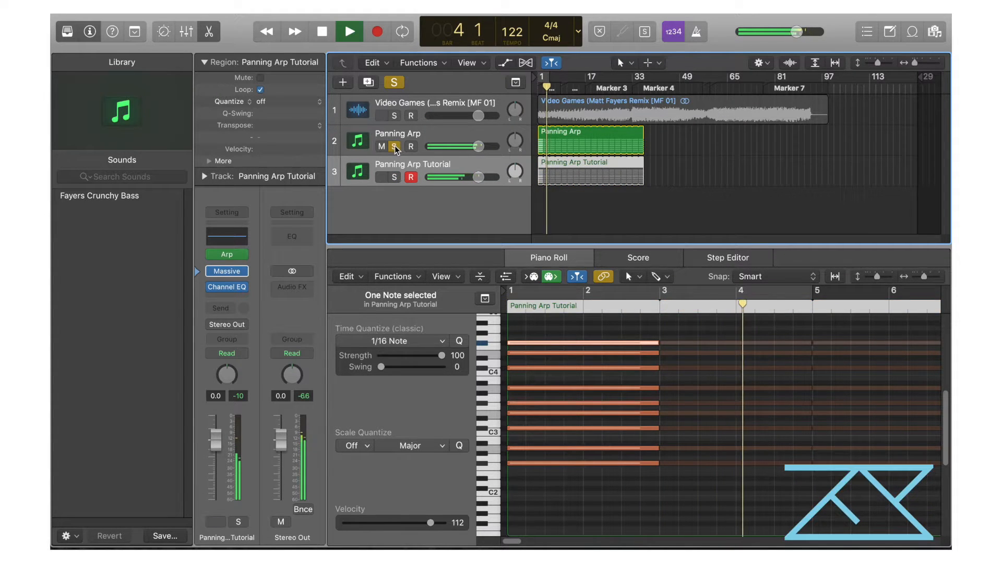
pyautogui.press('space')
pyautogui.click(395, 145)
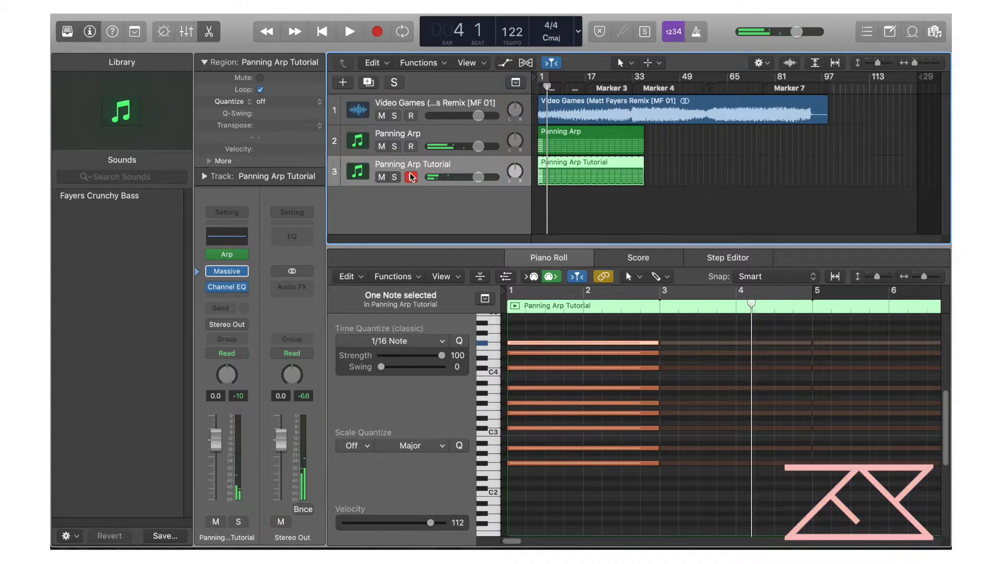
# Step: Solo Panning Arp Tutorial and set its Channel EQ low cut to 245 Hz at 24 dB/Oct with a Q of 0.67
pyautogui.click(229, 232)
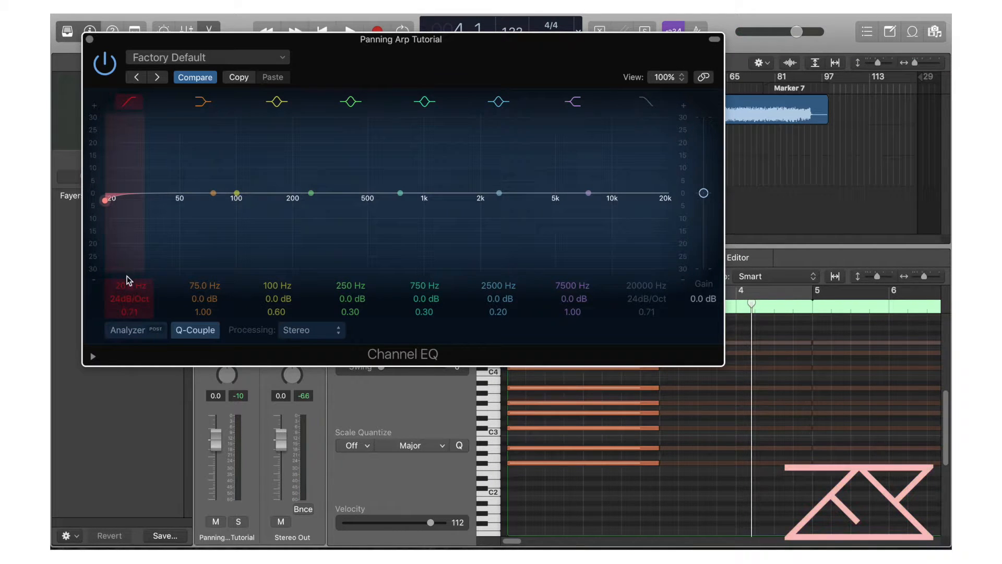
pyautogui.press('space')
pyautogui.moveTo(127, 282); pyautogui.dragTo(126, 227)
pyautogui.press('space')
pyautogui.moveTo(339, 53); pyautogui.dragTo(398, 130)
pyautogui.click(397, 177)
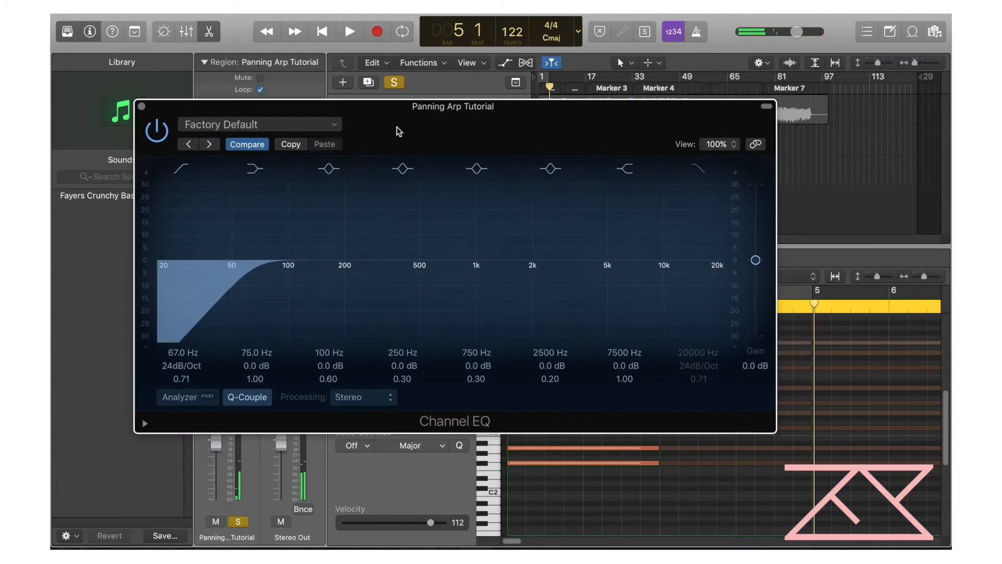
pyautogui.press('space')
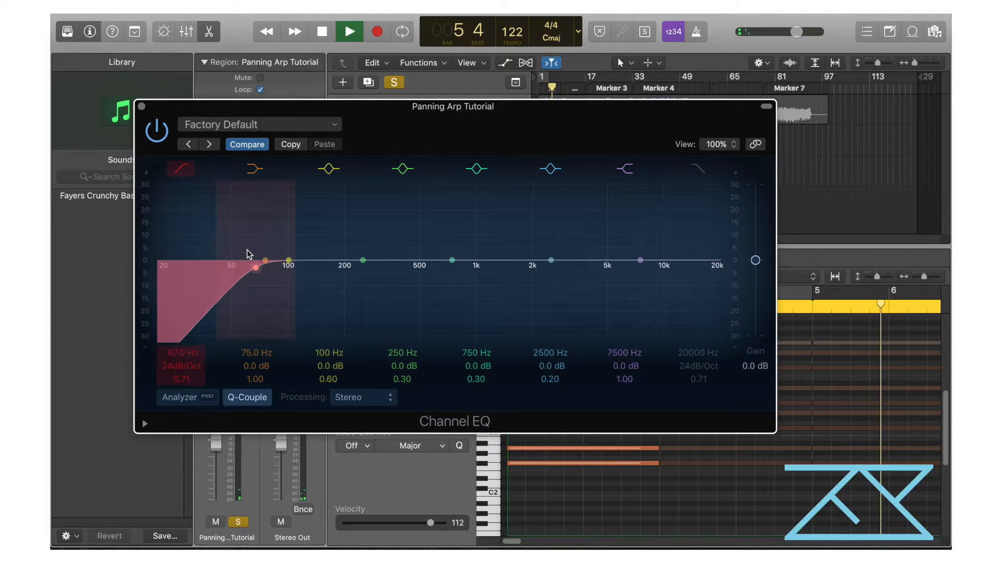
pyautogui.moveTo(254, 266); pyautogui.dragTo(359, 270)
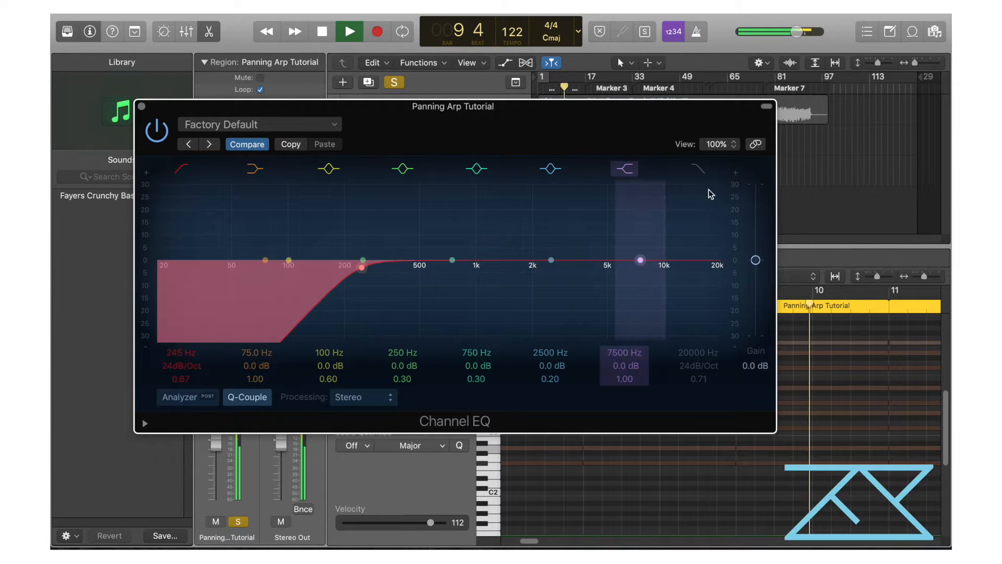
pyautogui.click(142, 106)
pyautogui.press('space')
# Step: Show track automation and play the soloed Panning Arp from bar 1 and ahead of Marker 4 to hear its Send 1 automation
pyautogui.press('a')
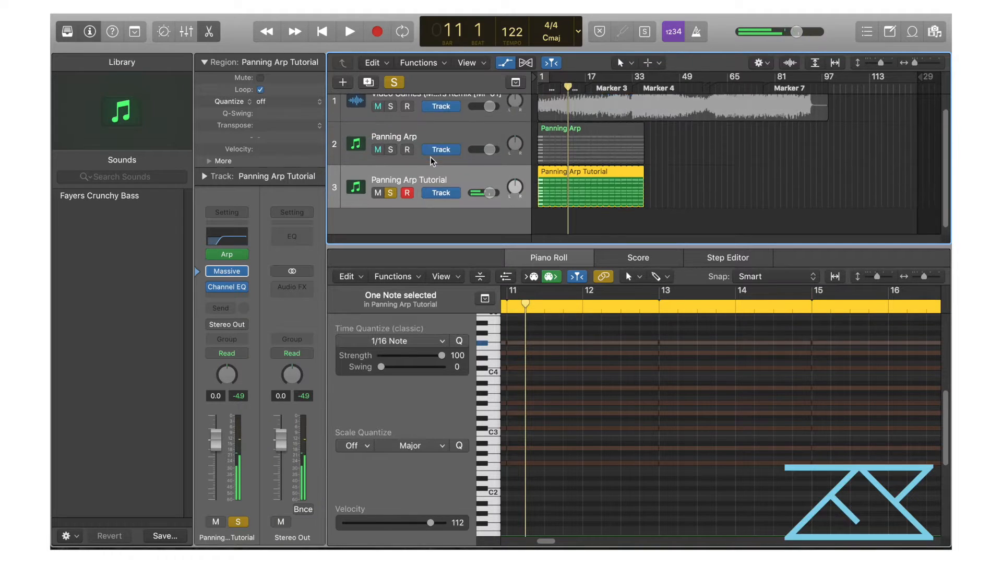
pyautogui.scroll(3, 501, 201)
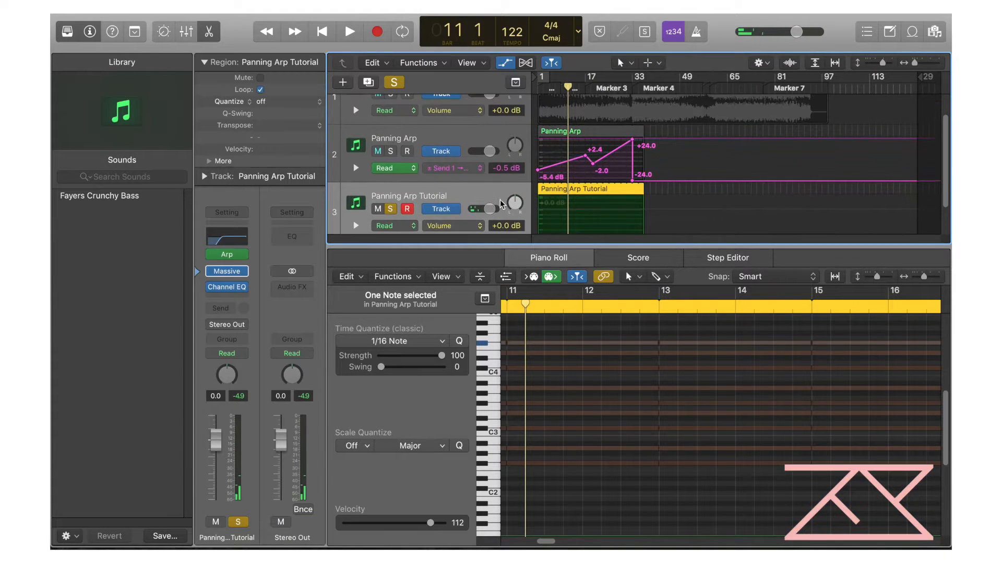
pyautogui.scroll(-1, 500, 199)
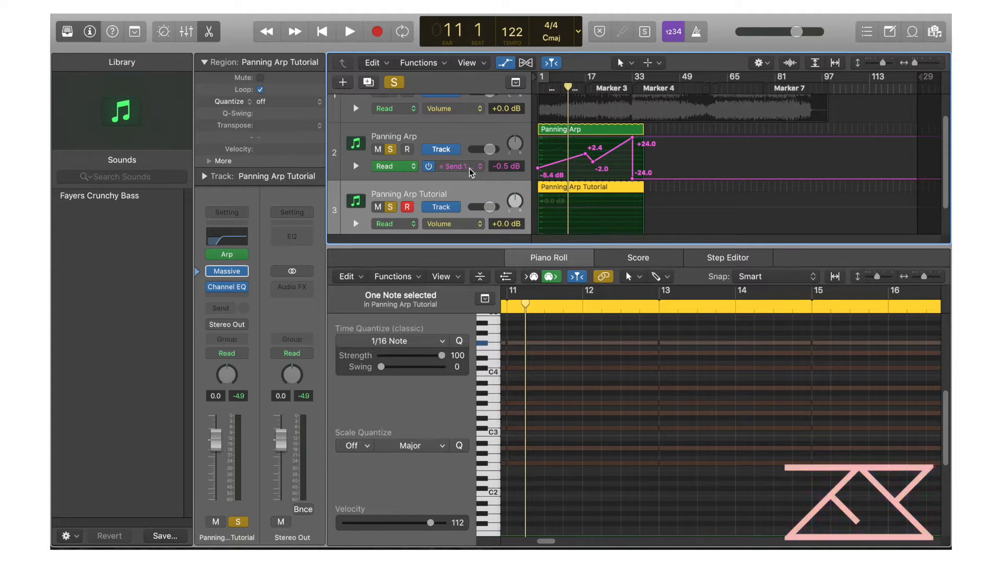
pyautogui.press('space')
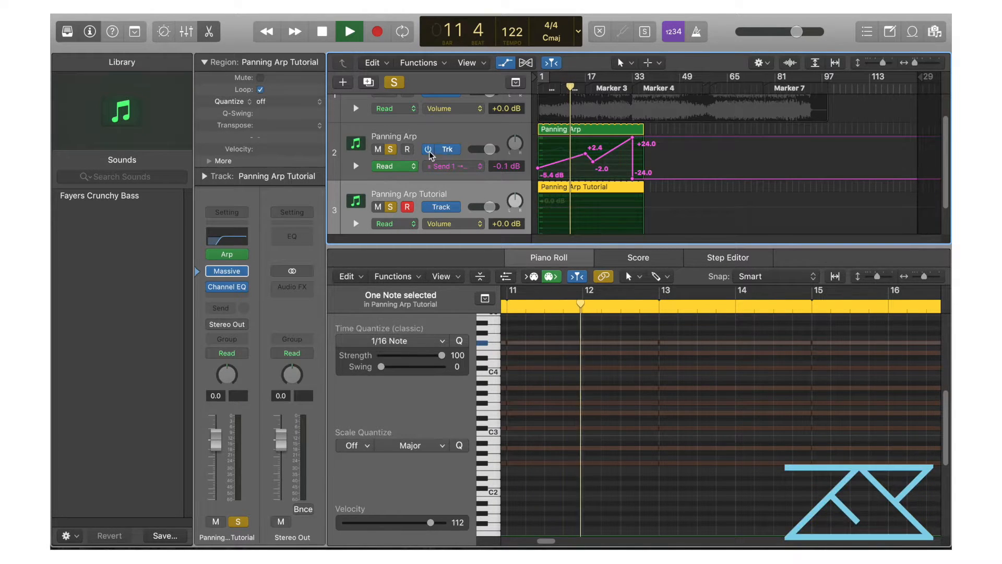
pyautogui.click(390, 207)
pyautogui.press('Return')
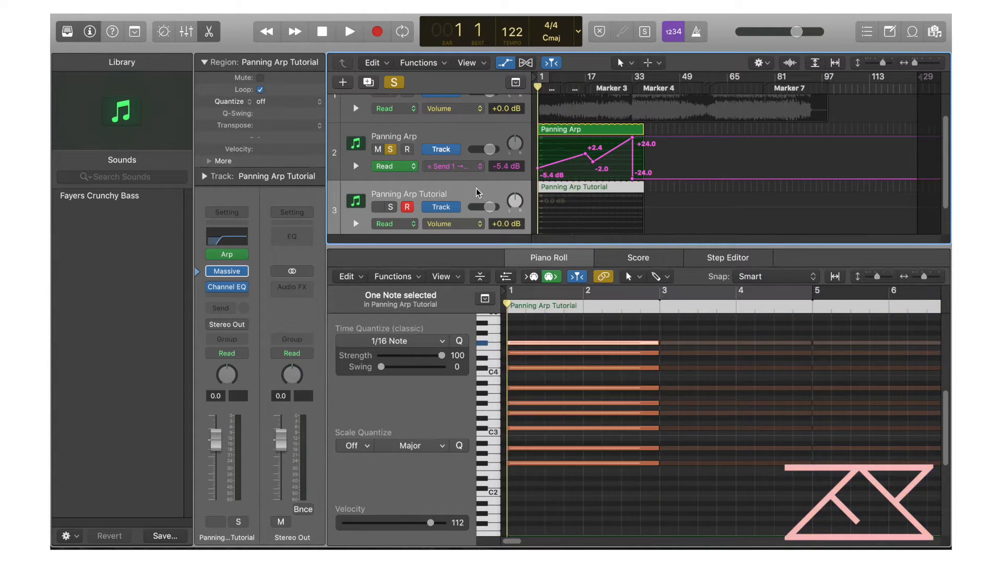
pyautogui.moveTo(605, 88); pyautogui.dragTo(612, 88)
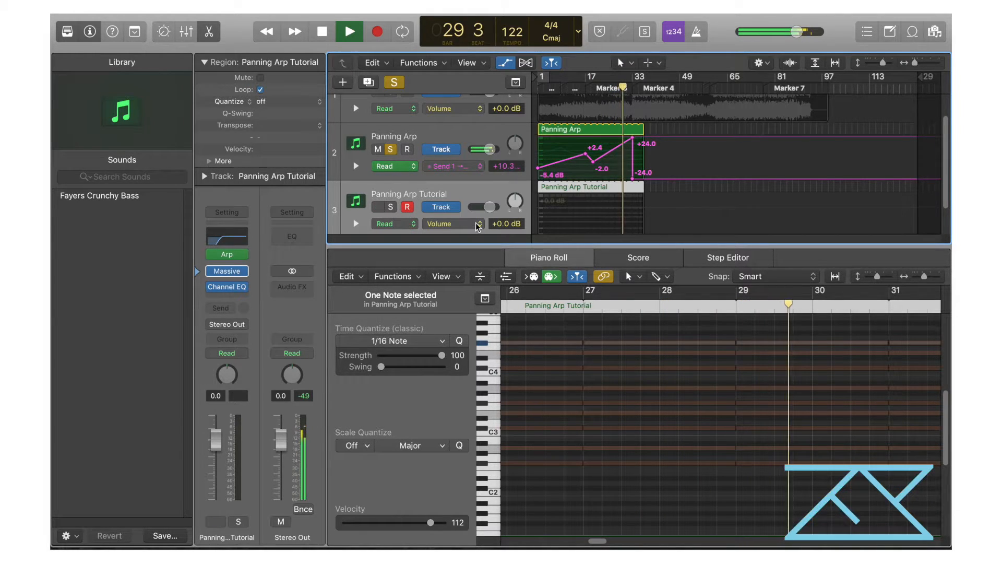
pyautogui.click(448, 166)
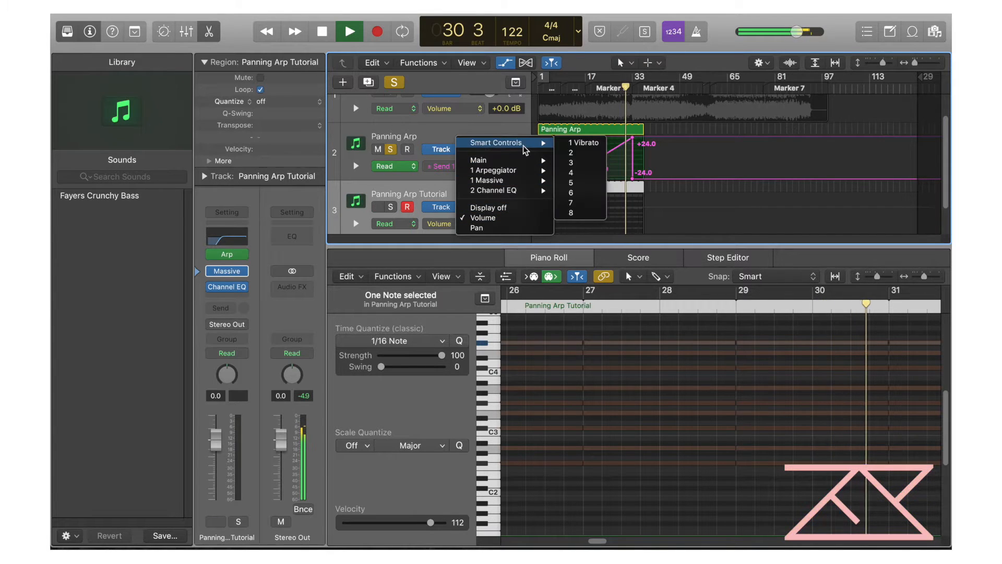
pyautogui.moveTo(521, 163)
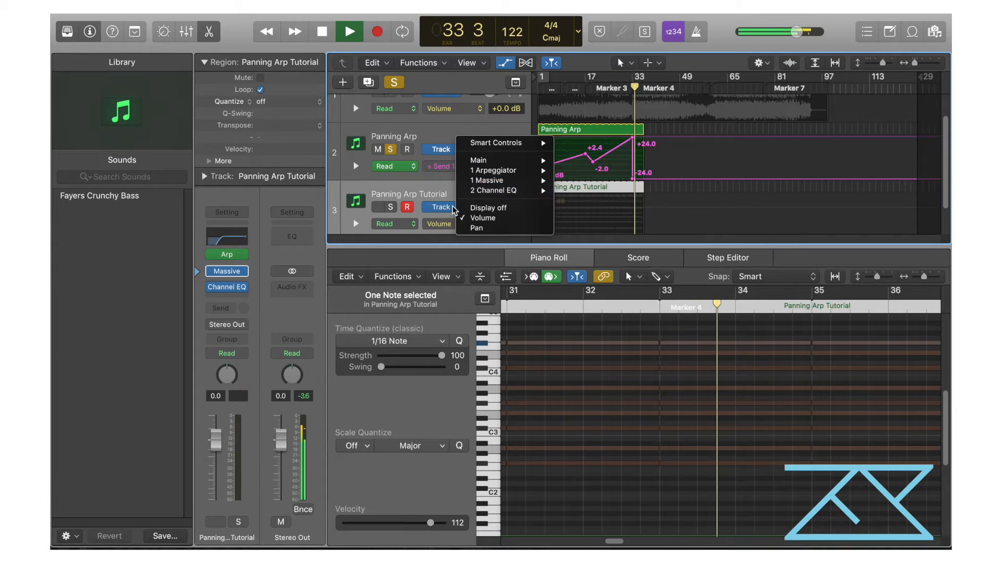
pyautogui.press('Escape')
pyautogui.press('space')
# Step: Add a Bus 1 send to the Panning Arp Tutorial track and display its Send 1 → Aux 1 automation
pyautogui.click(219, 308)
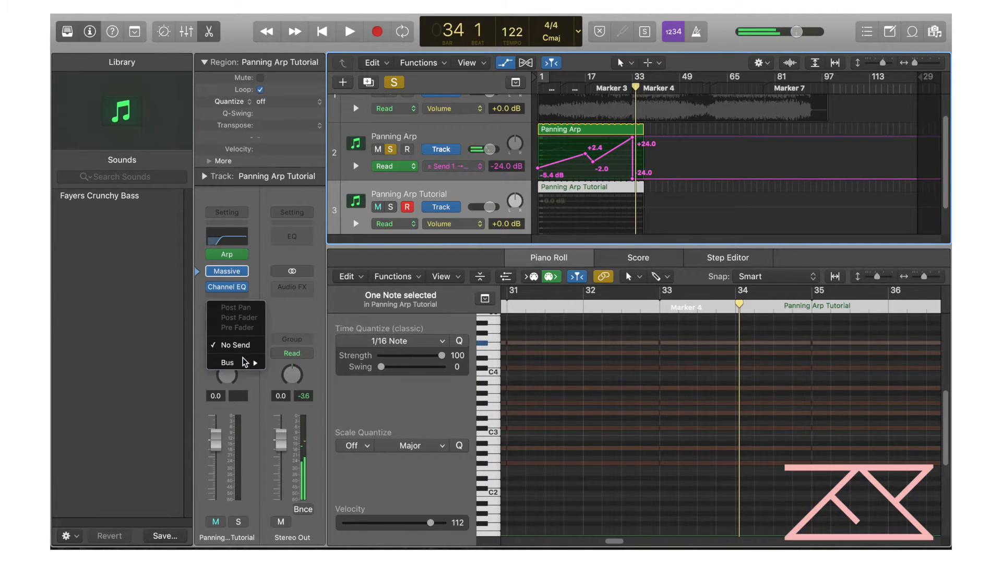
pyautogui.moveTo(244, 361)
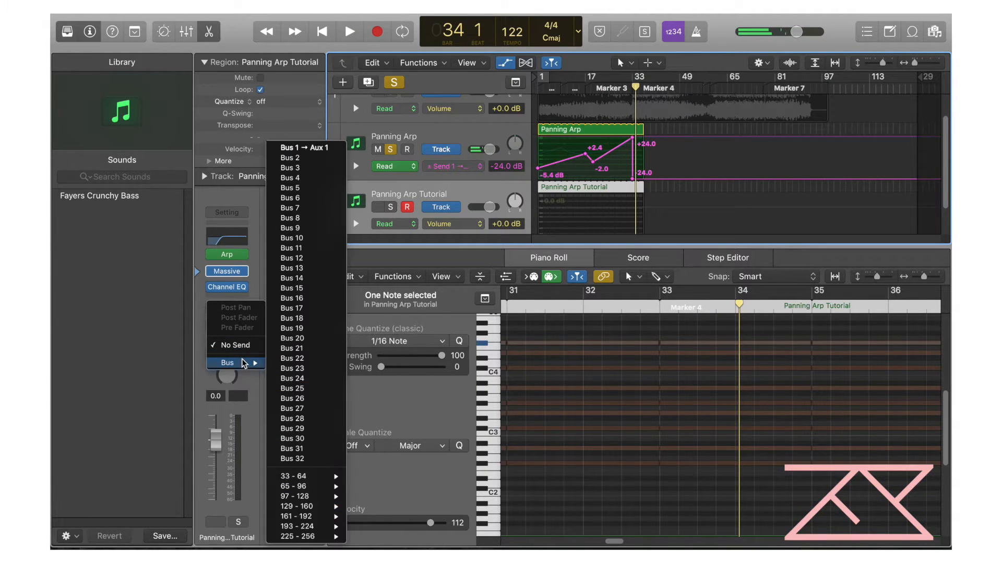
pyautogui.click(312, 149)
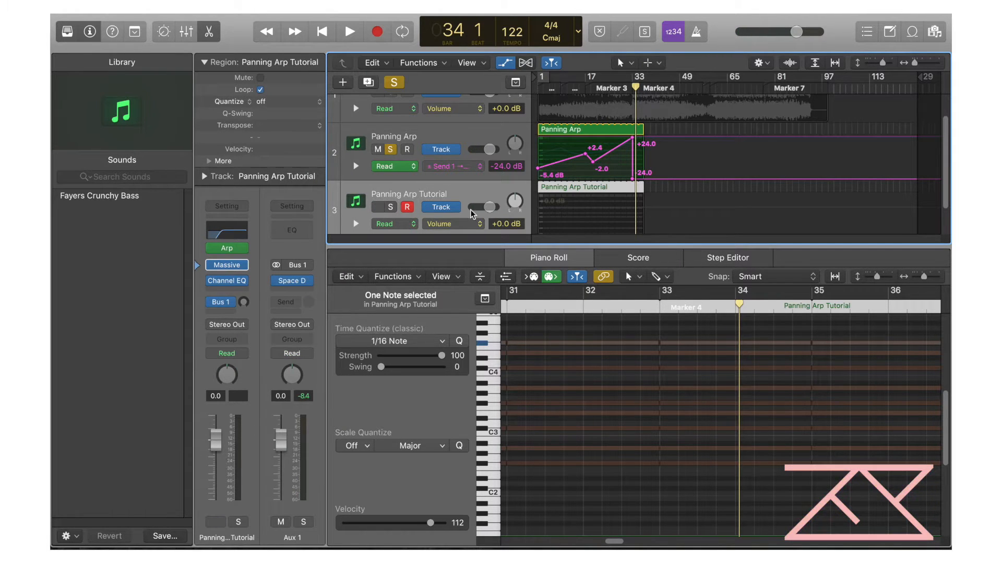
pyautogui.click(466, 223)
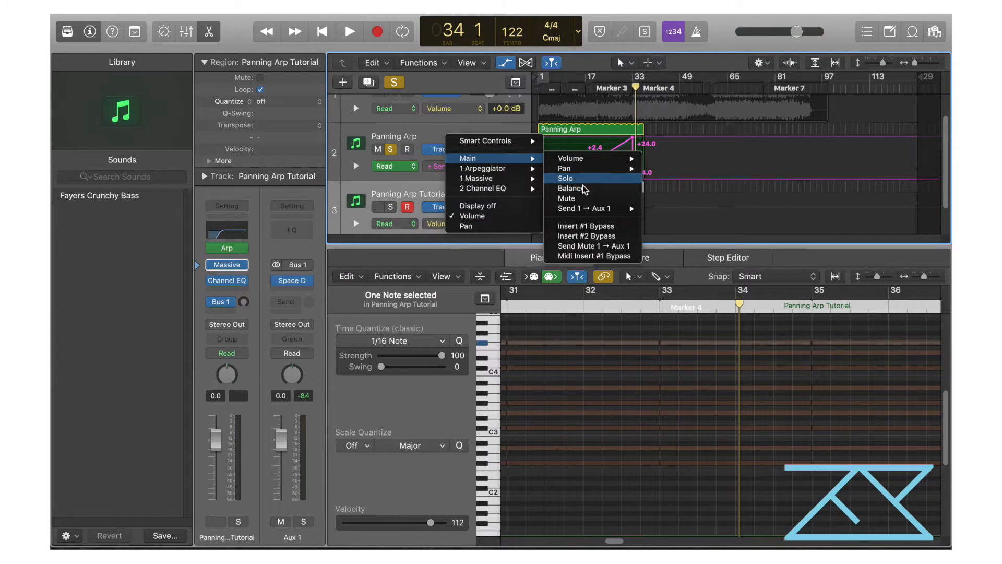
pyautogui.moveTo(594, 209)
pyautogui.click(677, 218)
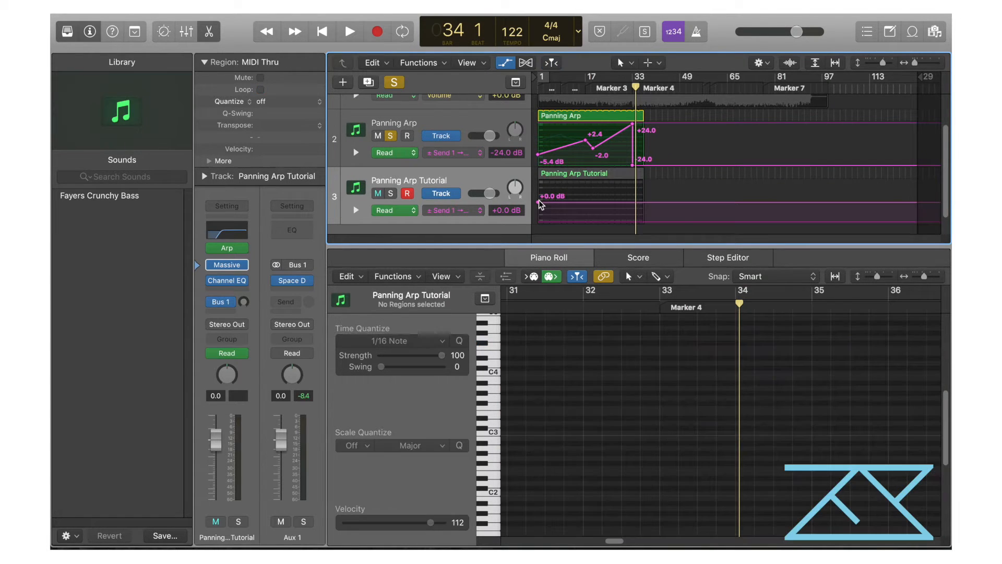
# Step: Draw Send 1 automation on Panning Arp Tutorial that ramps up to +24.0 dB and drops to -24.0 dB at bar 33
pyautogui.moveTo(537, 201); pyautogui.dragTo(610, 223)
pyautogui.press('super+Right')
pyautogui.press('super+Right')
pyautogui.press('super+Right')
pyautogui.press('super+Right')
pyautogui.press('super+Right')
pyautogui.press('super+Right')
pyautogui.moveTo(606, 183); pyautogui.dragTo(600, 182)
pyautogui.moveTo(610, 223); pyautogui.dragTo(605, 223)
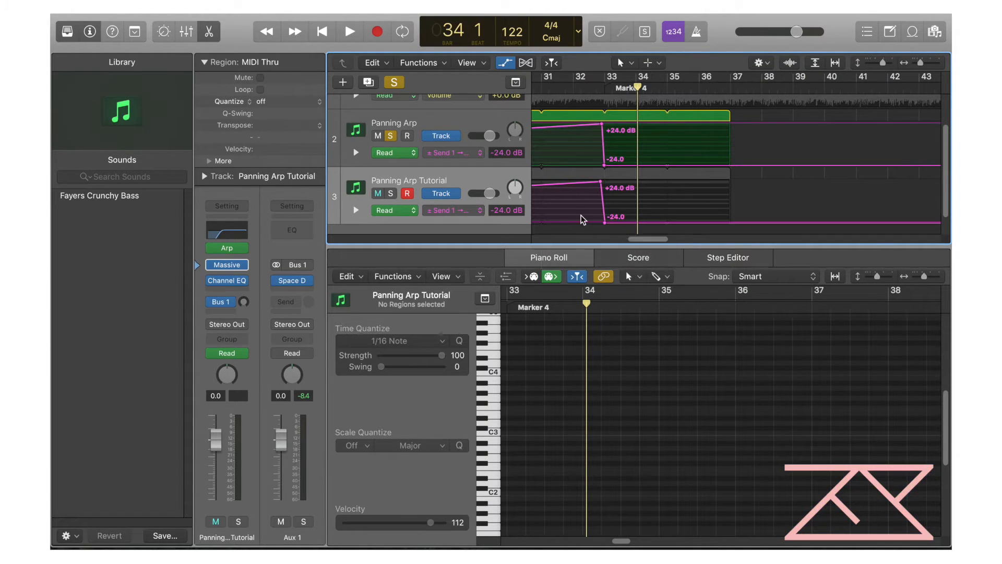
# Step: Display the Channel EQ High Cut Frequency automation on both Panning Arp and Panning Arp Tutorial
pyautogui.press('z')
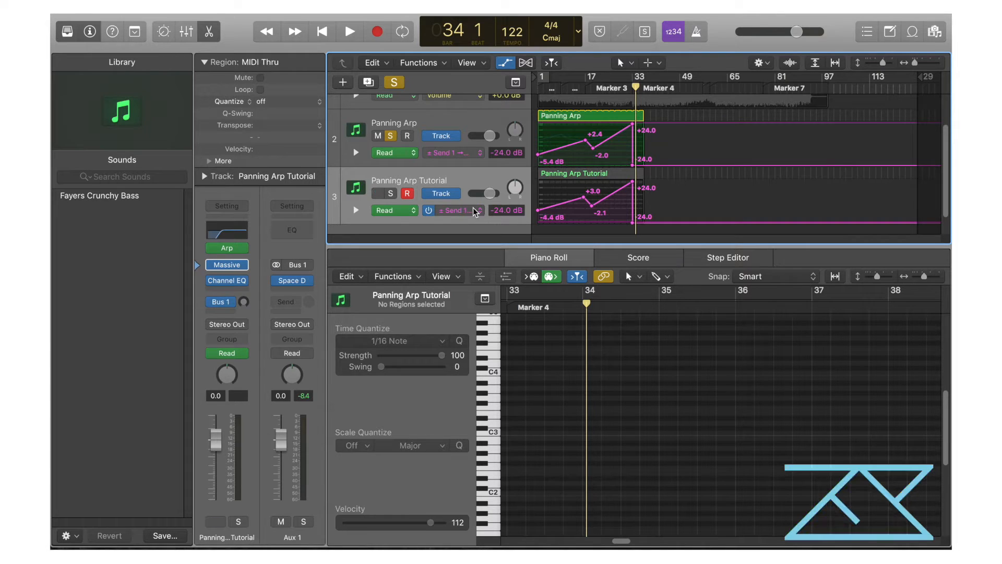
pyautogui.click(475, 153)
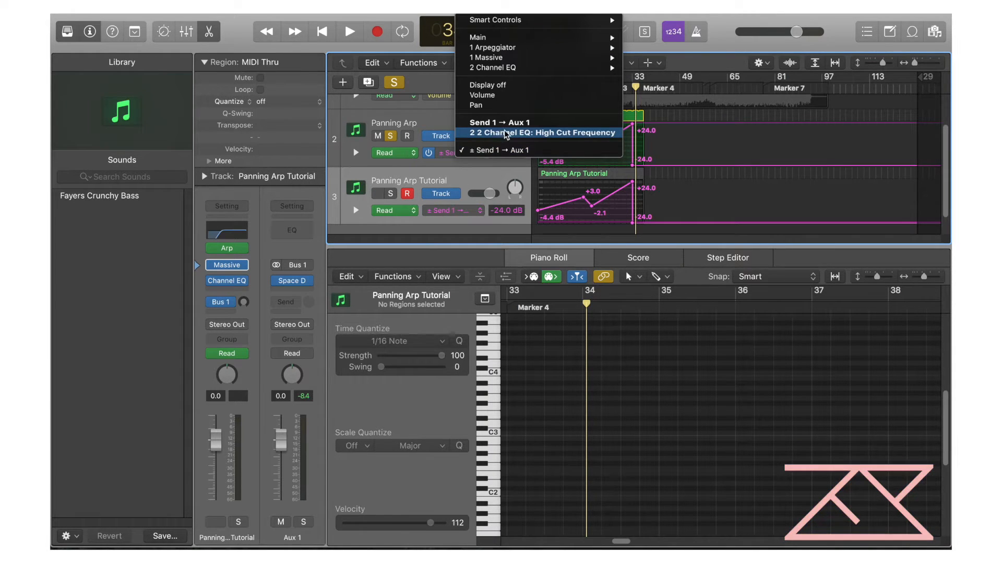
pyautogui.click(504, 132)
pyautogui.click(452, 210)
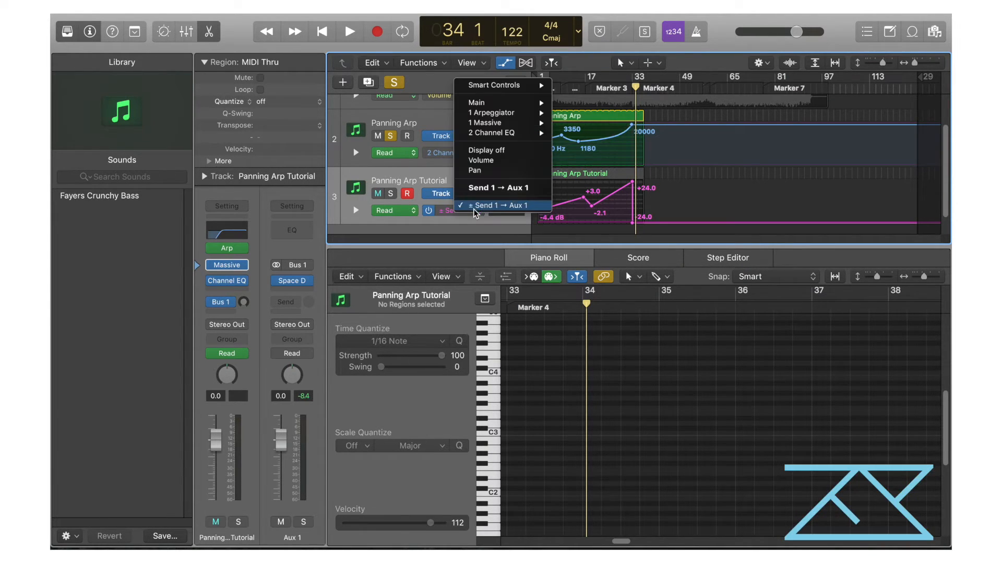
pyautogui.moveTo(502, 131)
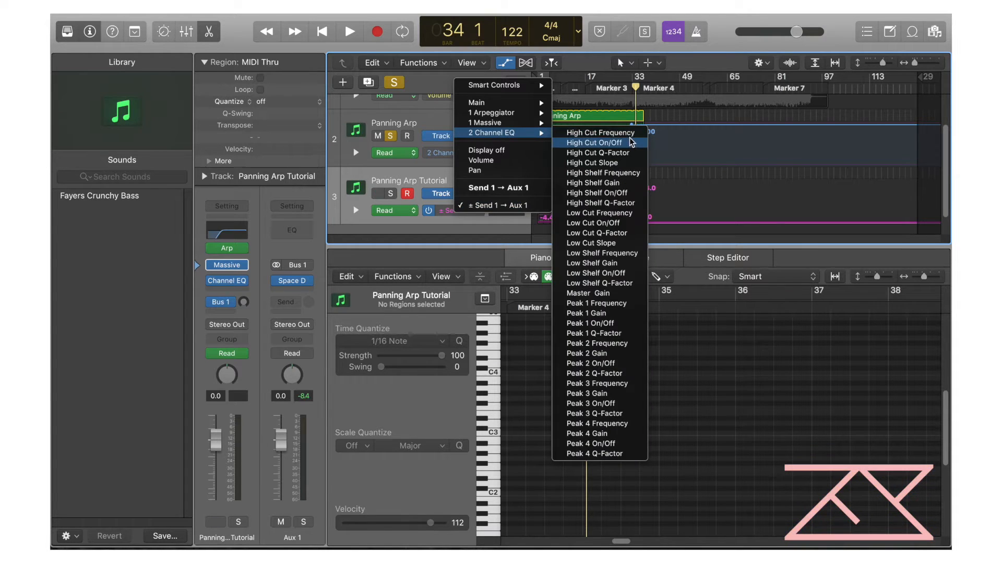
pyautogui.click(626, 132)
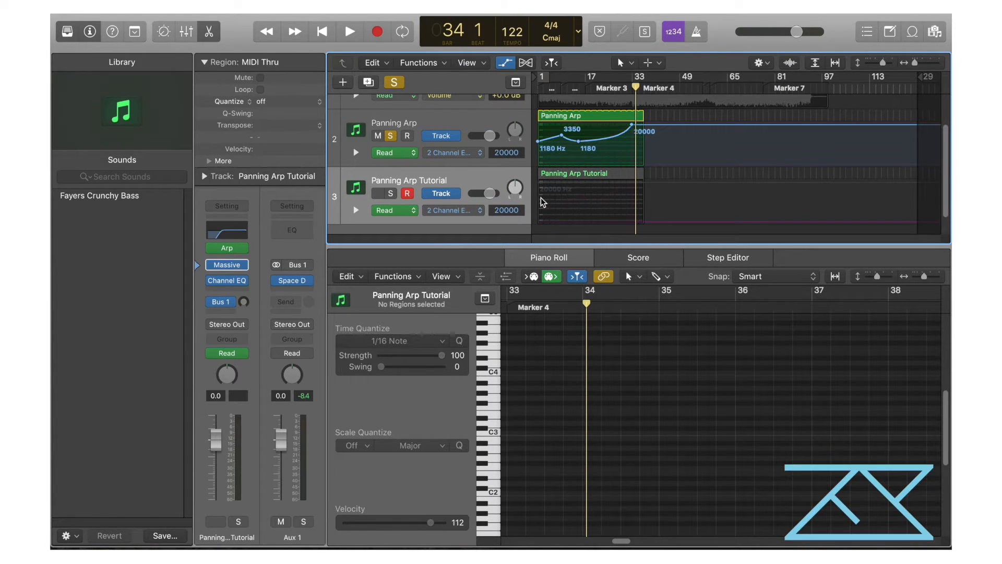
# Step: Draw High Cut Frequency automation on Panning Arp Tutorial running from 1080 Hz to 4000 Hz, to 1080 Hz near bar 14, then up to 20000 Hz before bar 33
pyautogui.click(542, 210)
pyautogui.moveTo(538, 183); pyautogui.dragTo(577, 199)
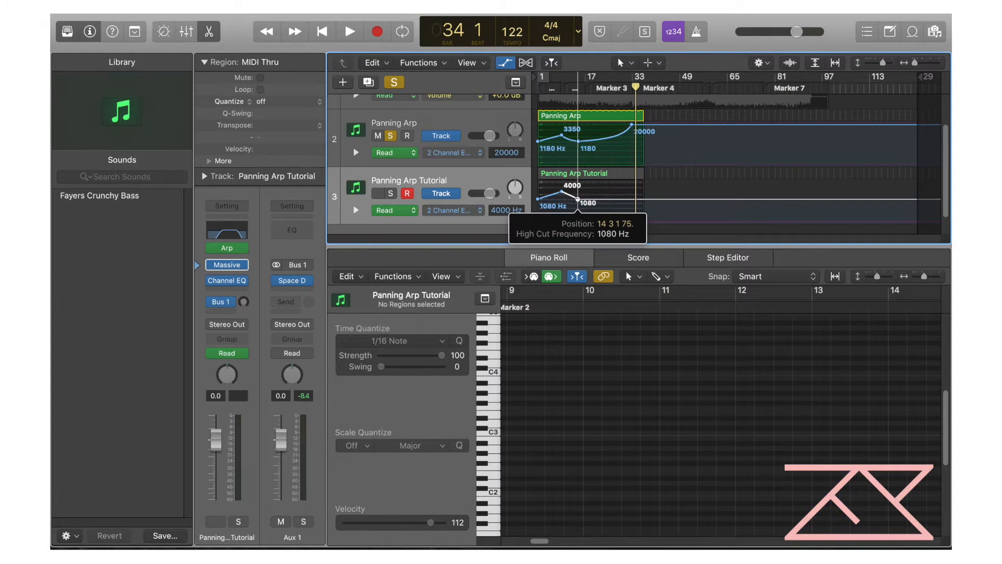
pyautogui.click(610, 199)
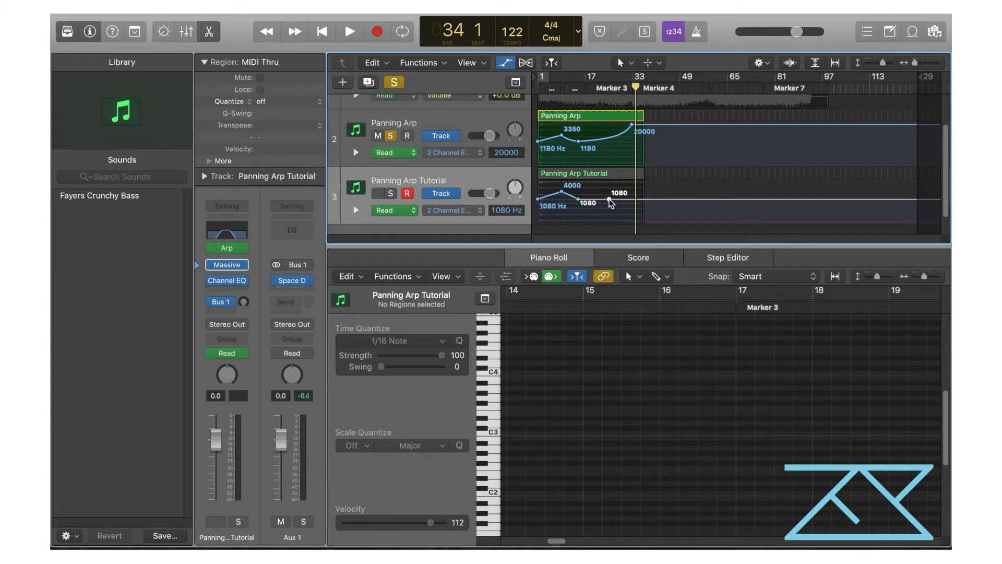
pyautogui.moveTo(611, 199); pyautogui.dragTo(631, 182)
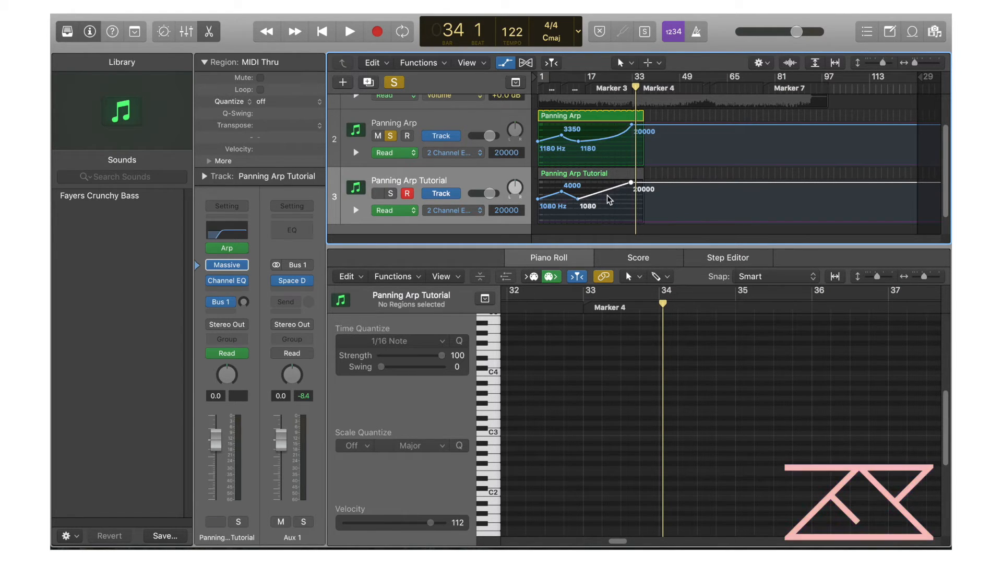
# Step: Bow the final 1080 to 20000 Hz ramp of Panning Arp Tutorial downward with the Automation Curve tool
pyautogui.press('t')
pyautogui.press('w')
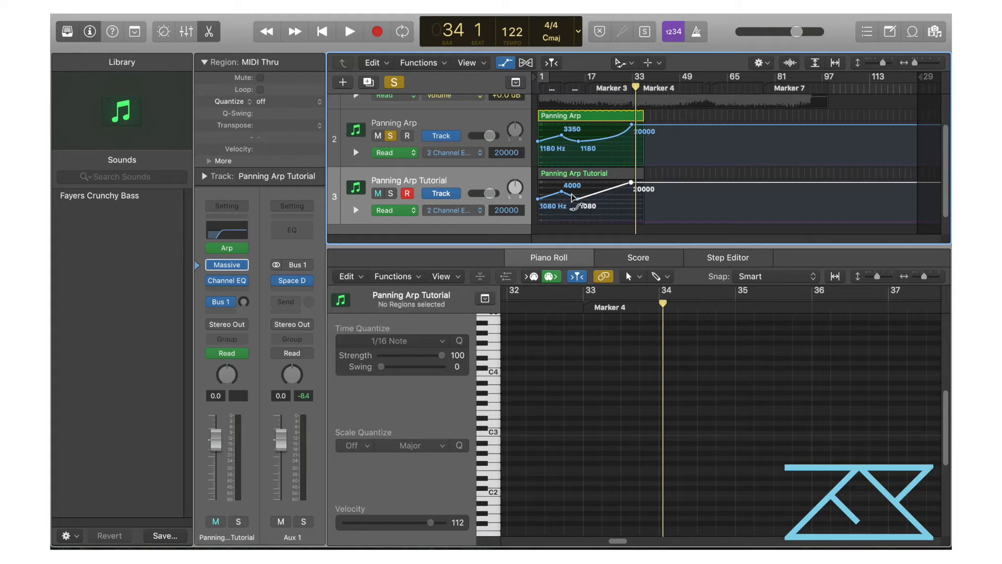
pyautogui.moveTo(572, 200); pyautogui.dragTo(620, 218)
pyautogui.press('t')
pyautogui.press('t')
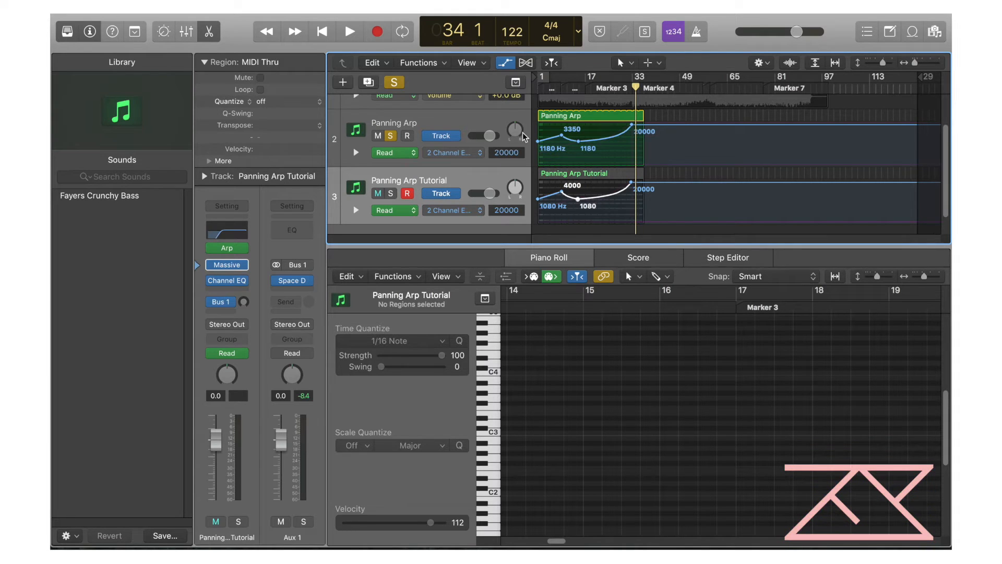
# Step: Play from bar 1, hide the track automation, and compare Panning Arp Tutorial soloed alone and together with Panning Arp
pyautogui.press('Return')
pyautogui.press('space')
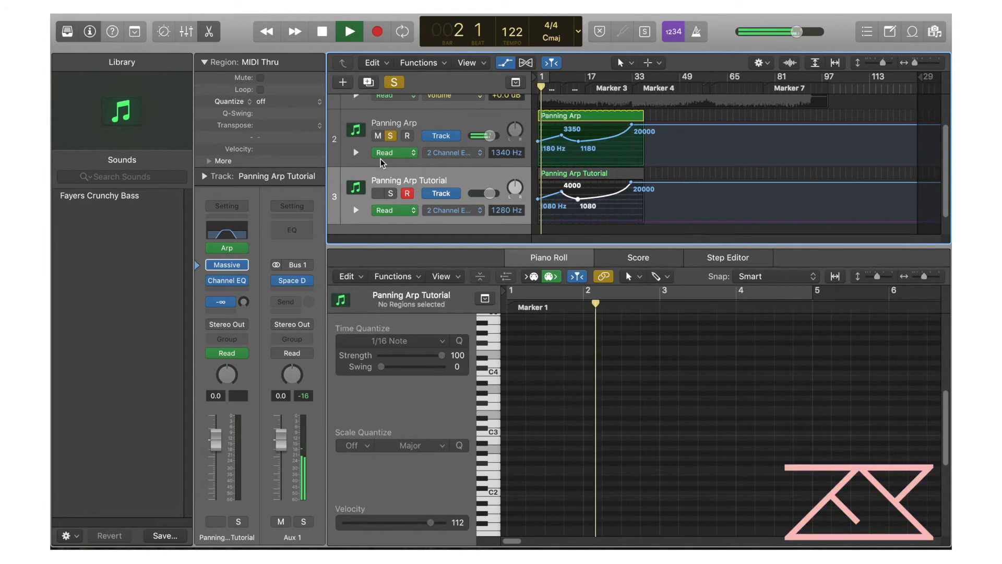
pyautogui.press('a')
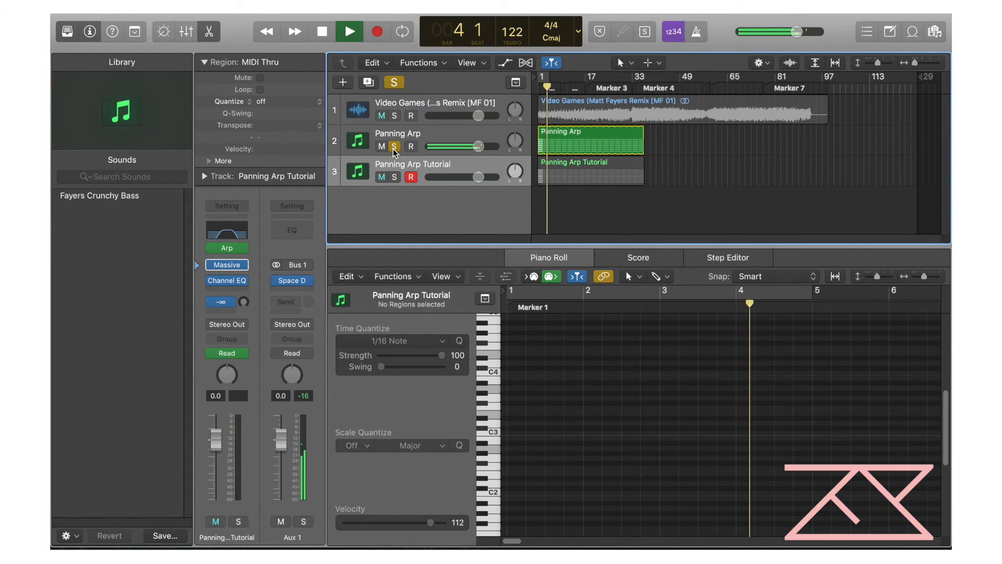
pyautogui.click(394, 177)
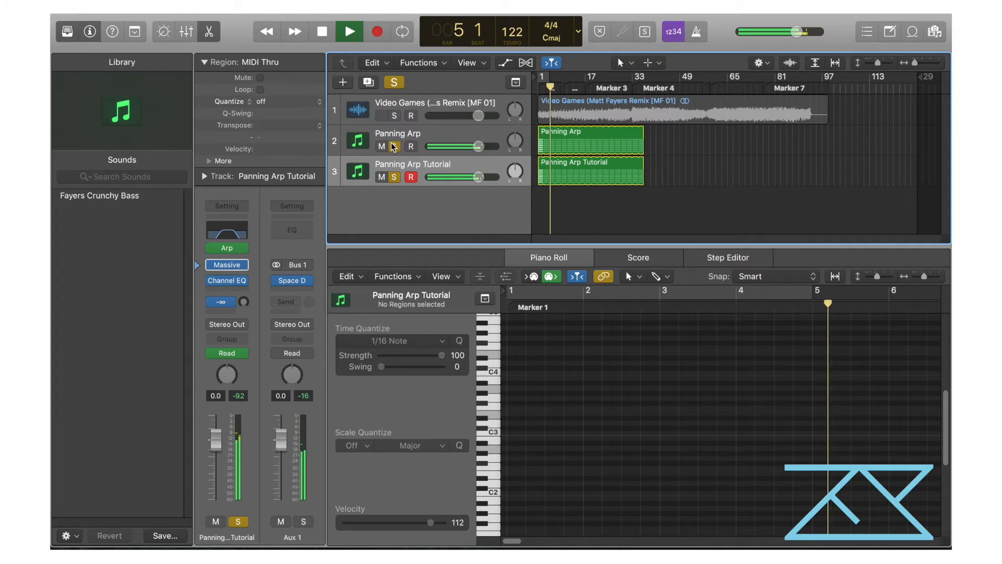
pyautogui.click(394, 146)
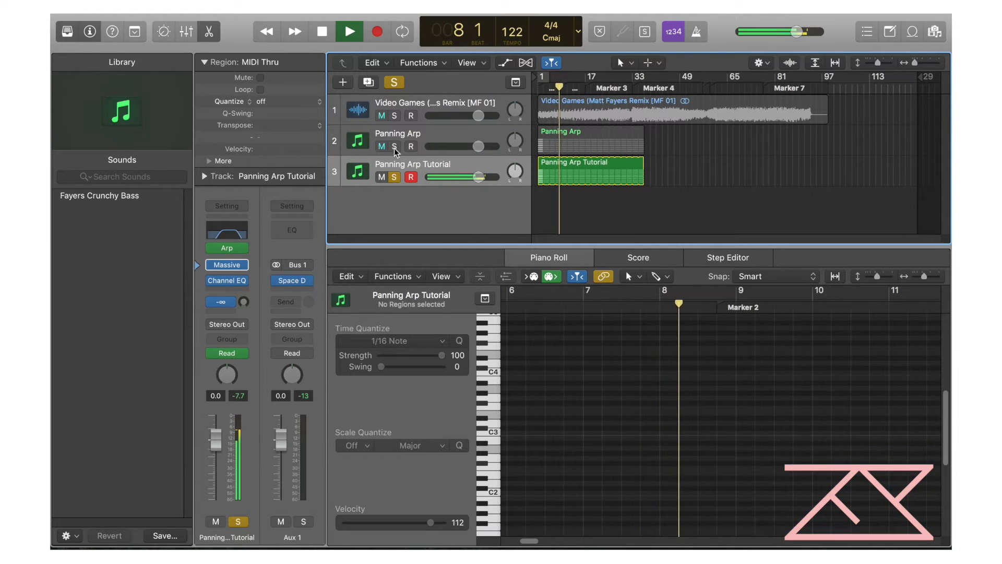
pyautogui.click(394, 146)
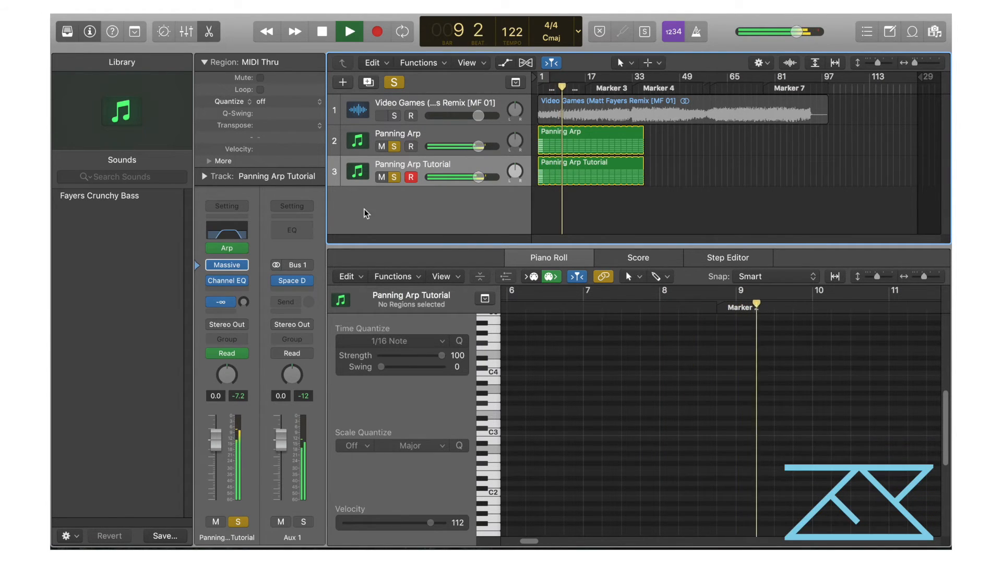
# Step: Load Reverb into FX1 of Panning Arp Tutorial's Massive, adjust its Dry/Wet and assign Macro 2 to that knob
pyautogui.click(227, 264)
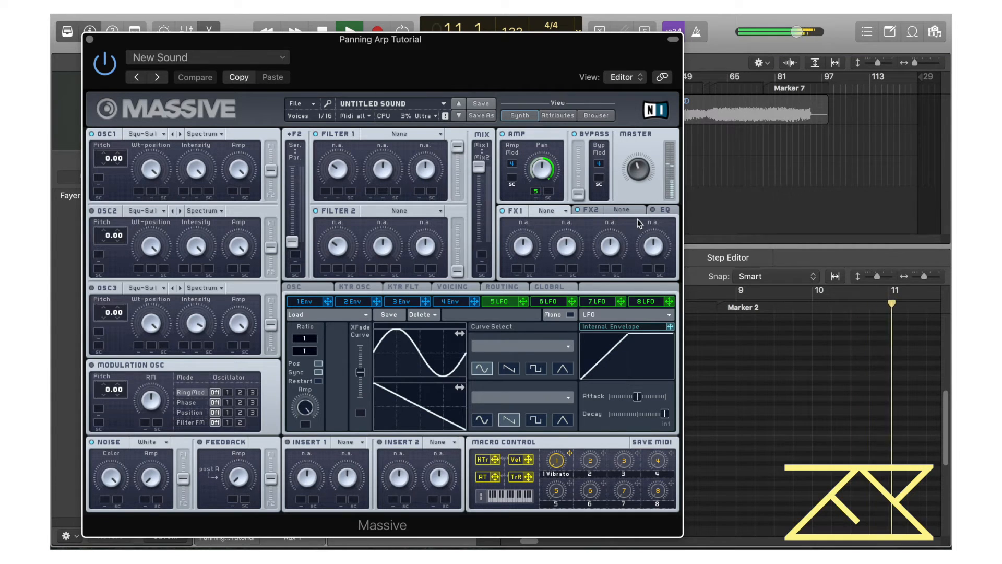
pyautogui.click(562, 212)
pyautogui.click(565, 223)
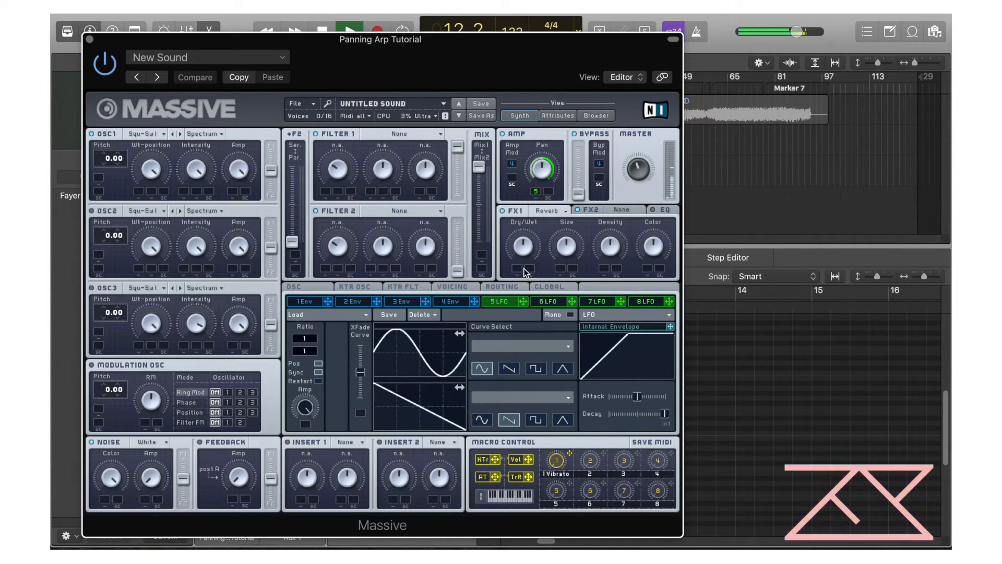
pyautogui.moveTo(524, 249); pyautogui.dragTo(520, 235)
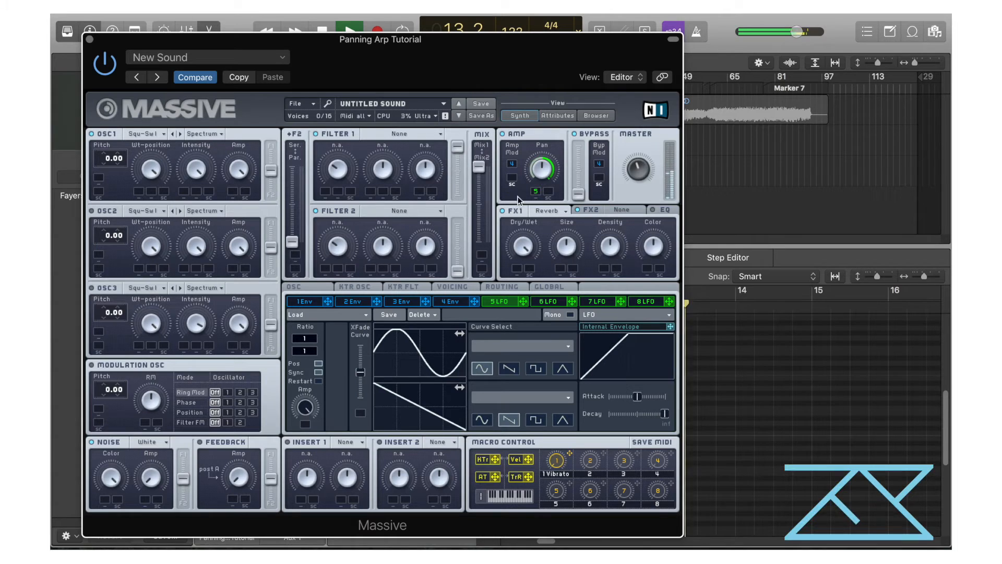
pyautogui.moveTo(604, 453); pyautogui.dragTo(517, 268)
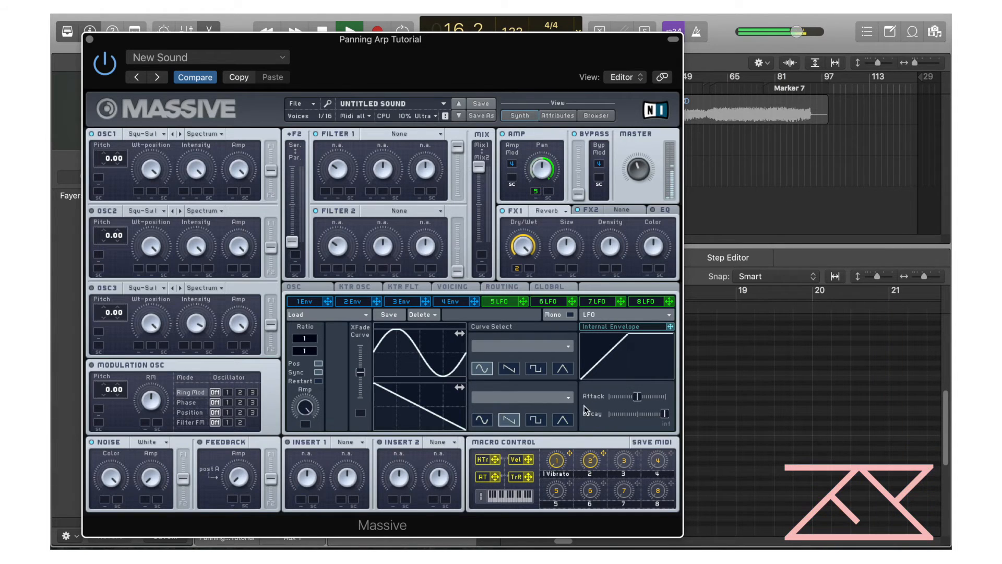
pyautogui.click(90, 39)
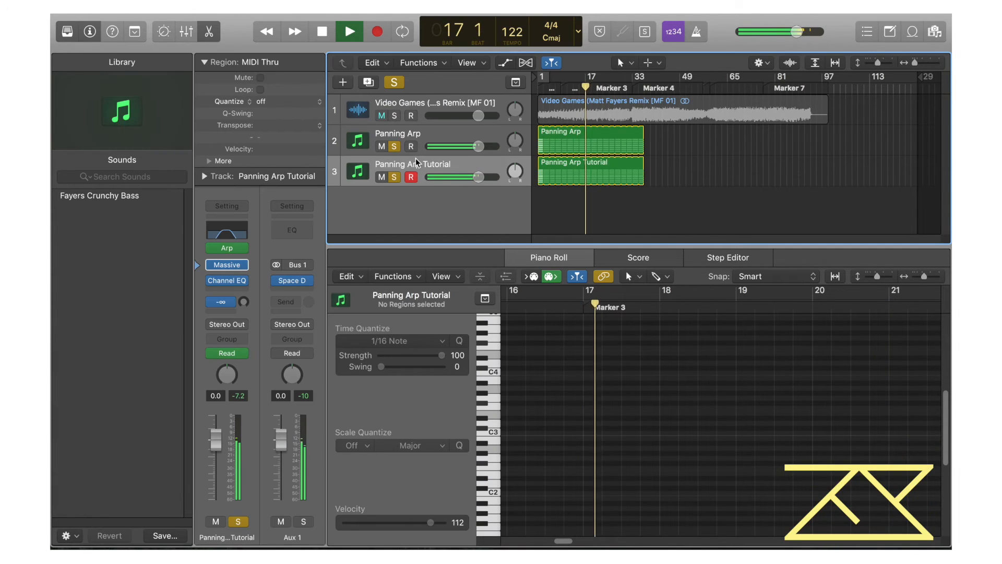
# Step: Switch solo on and off for Panning Arp and Panning Arp Tutorial during playback and compare their channel strips and sound
pyautogui.click(394, 178)
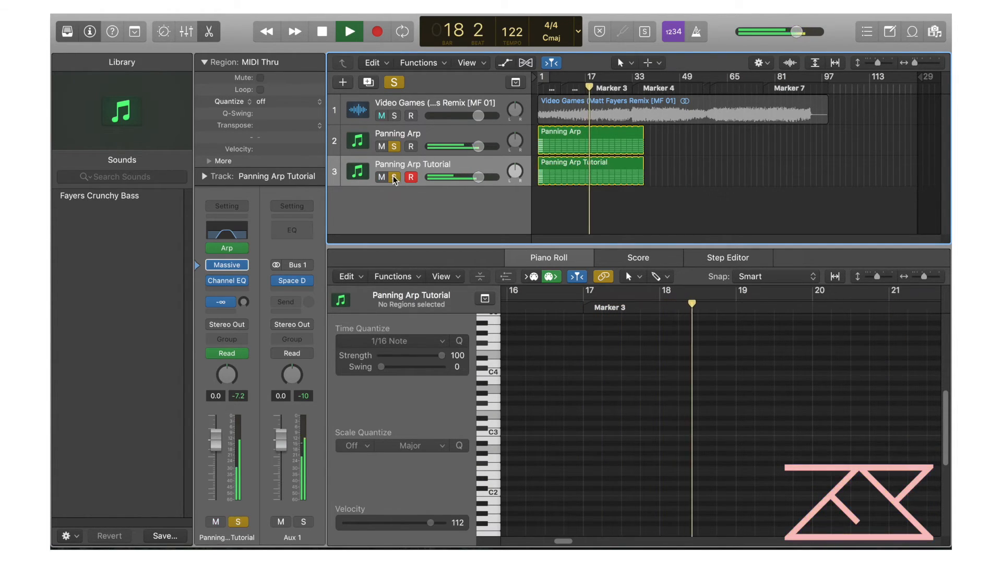
pyautogui.click(393, 147)
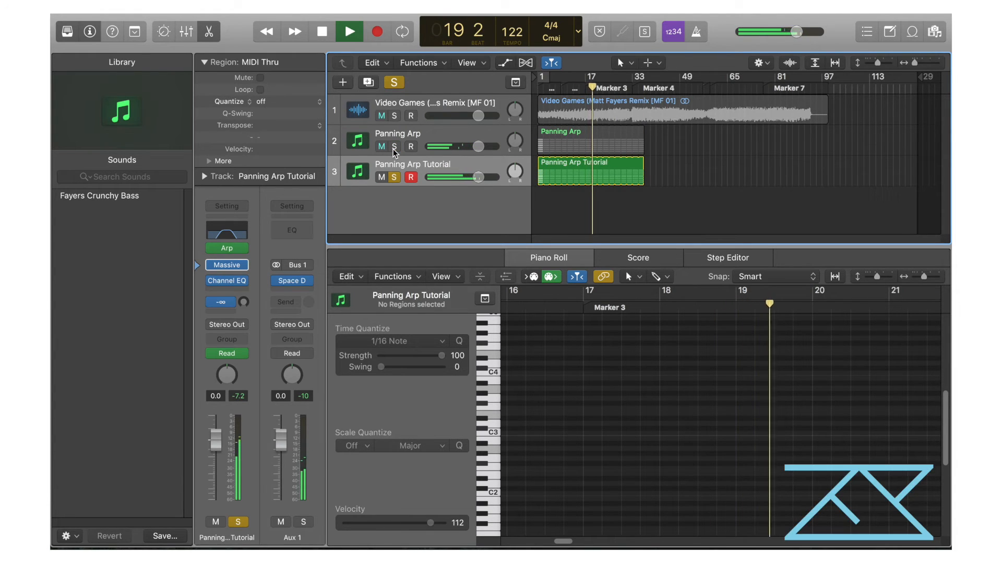
pyautogui.click(394, 146)
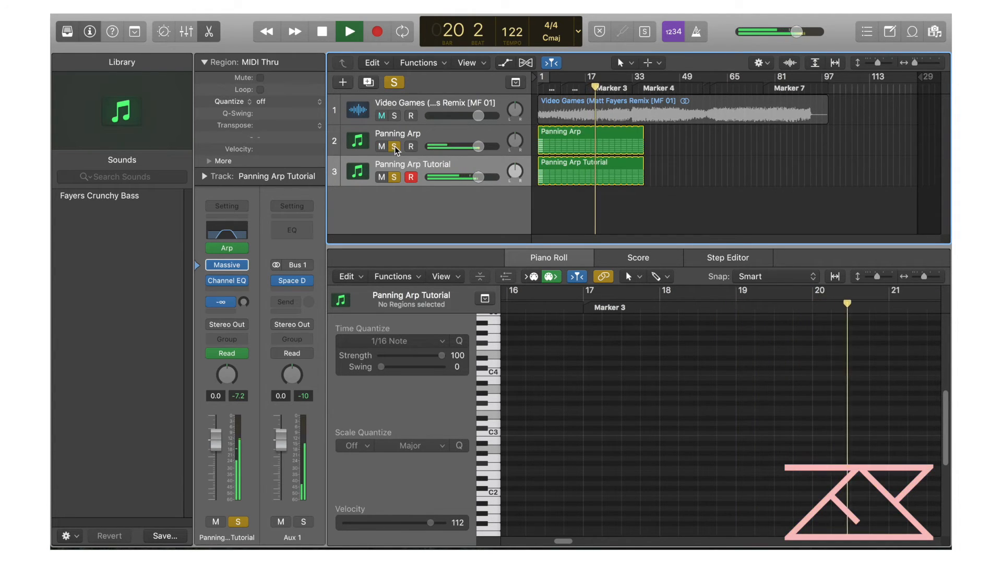
pyautogui.click(394, 177)
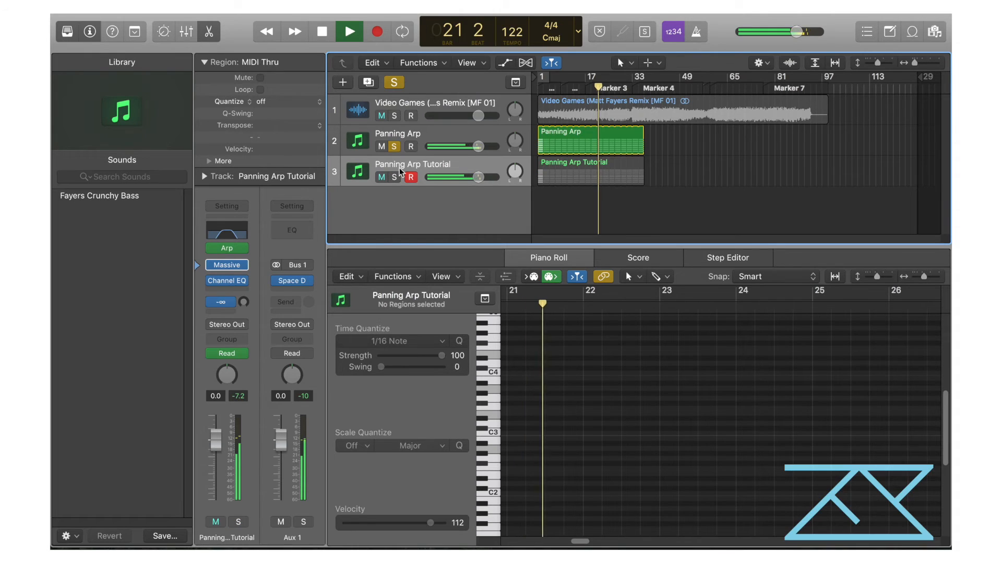
pyautogui.click(422, 132)
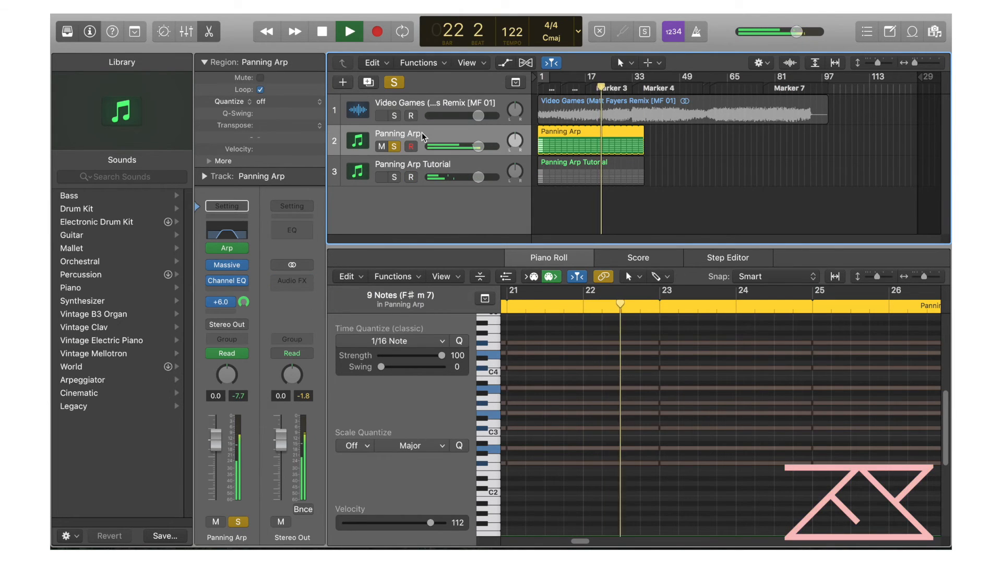
pyautogui.click(437, 162)
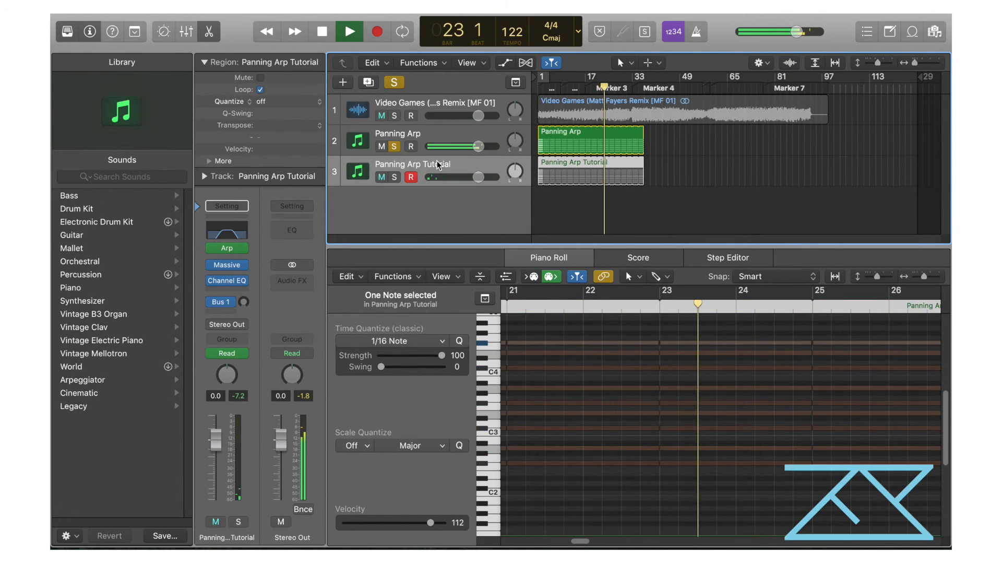
pyautogui.click(394, 177)
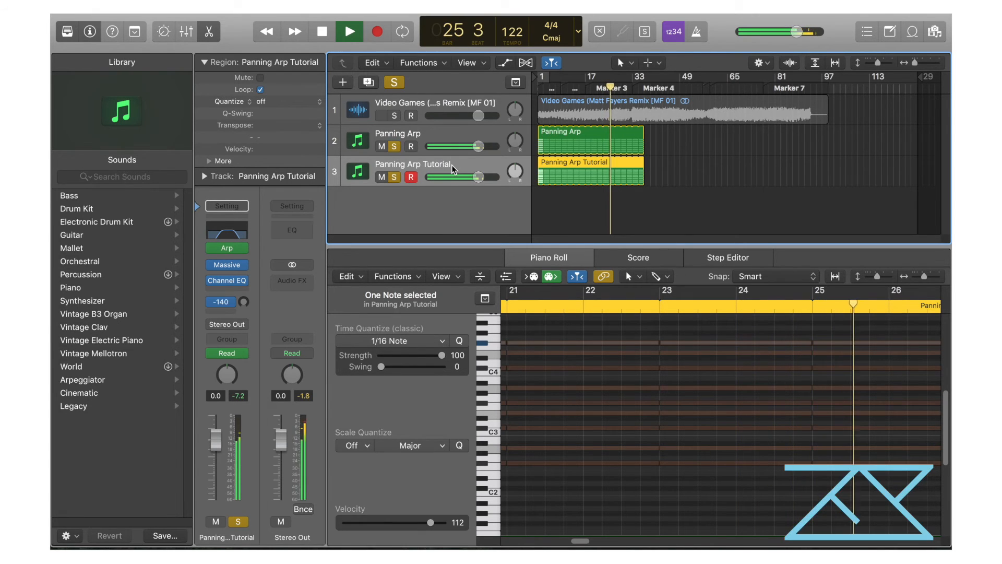
# Step: Show track automation and set the absolute Send 1 → Aux 1 level on Panning Arp Tutorial to -132 dB
pyautogui.press('a')
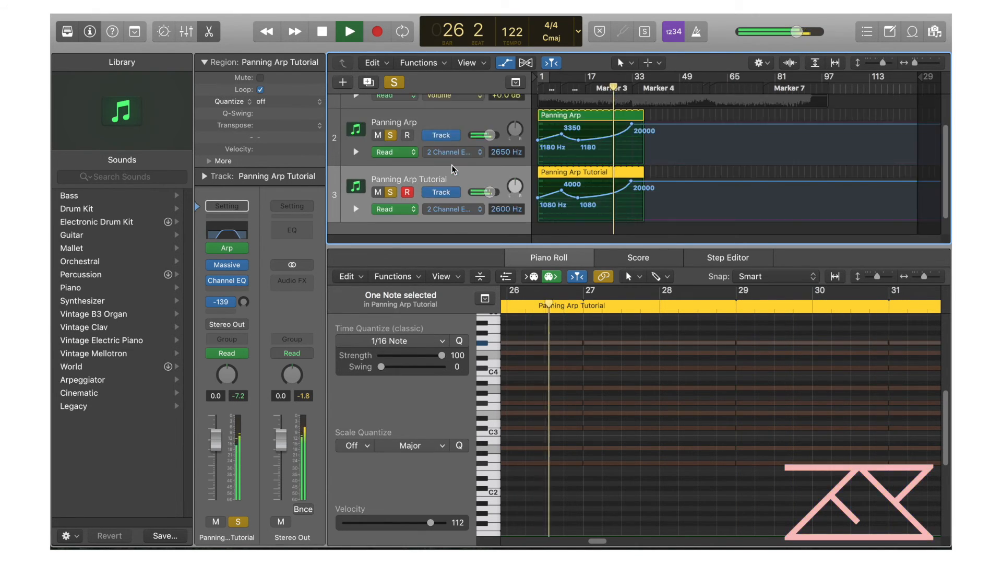
pyautogui.click(465, 209)
pyautogui.click(486, 193)
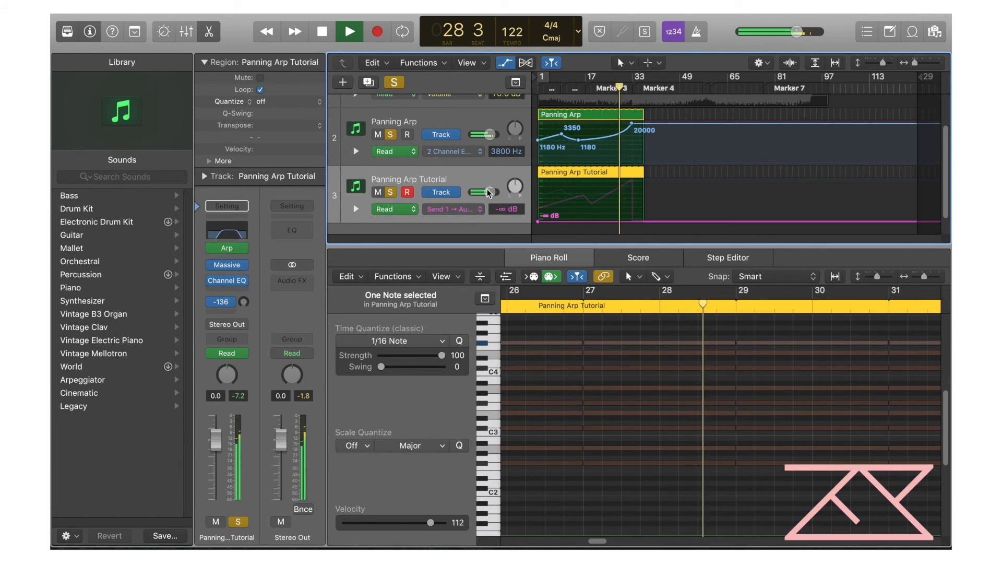
pyautogui.click(539, 219)
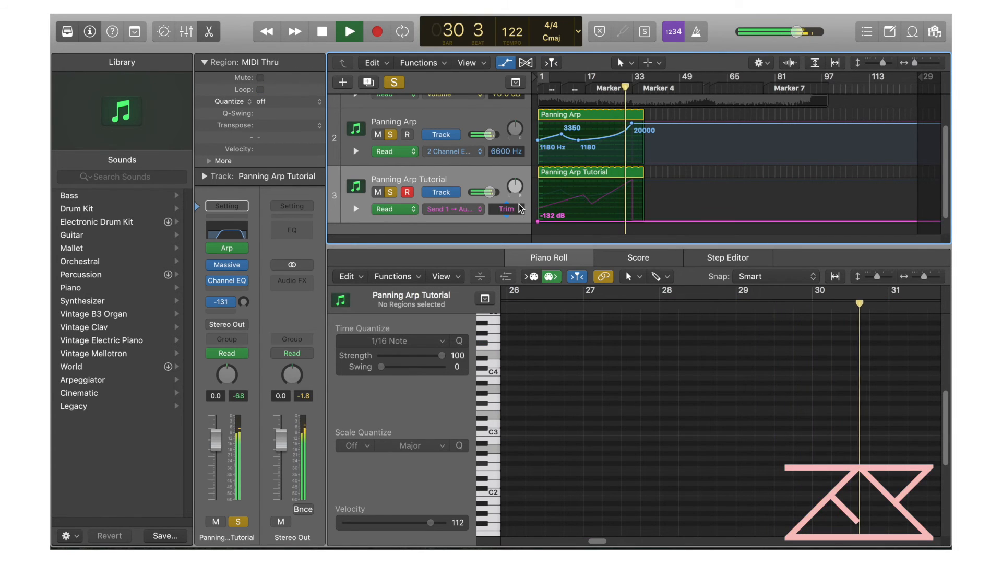
# Step: Switch Panning Arp Tutorial's displayed Send 1 → Aux 1 automation to Relative
pyautogui.click(471, 209)
pyautogui.moveTo(509, 246)
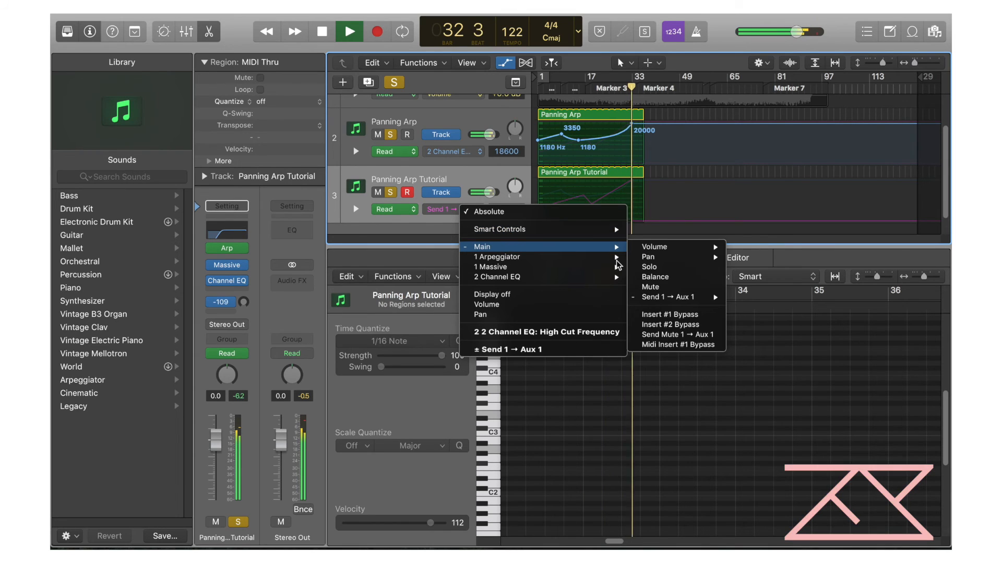
pyautogui.moveTo(673, 297)
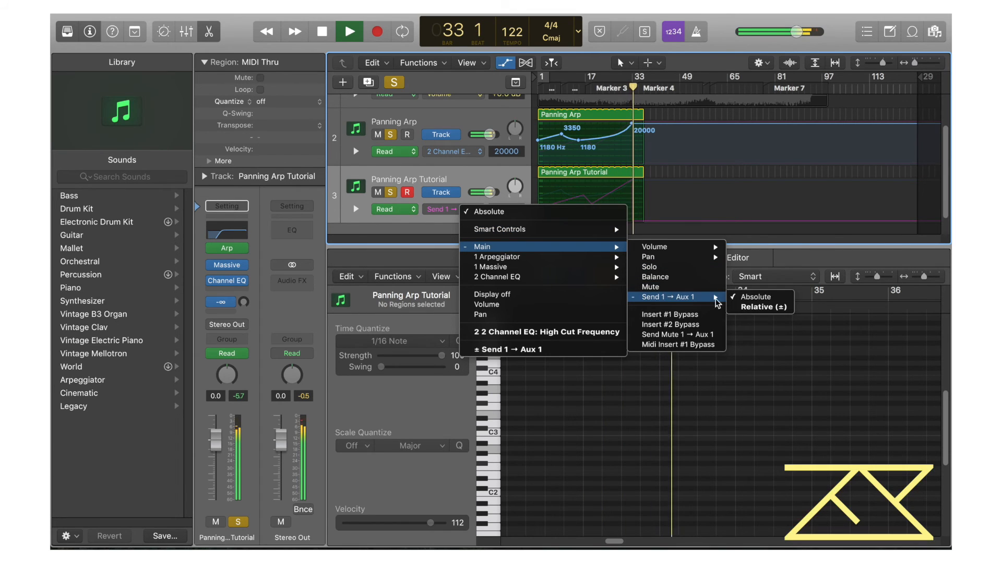
pyautogui.click(747, 306)
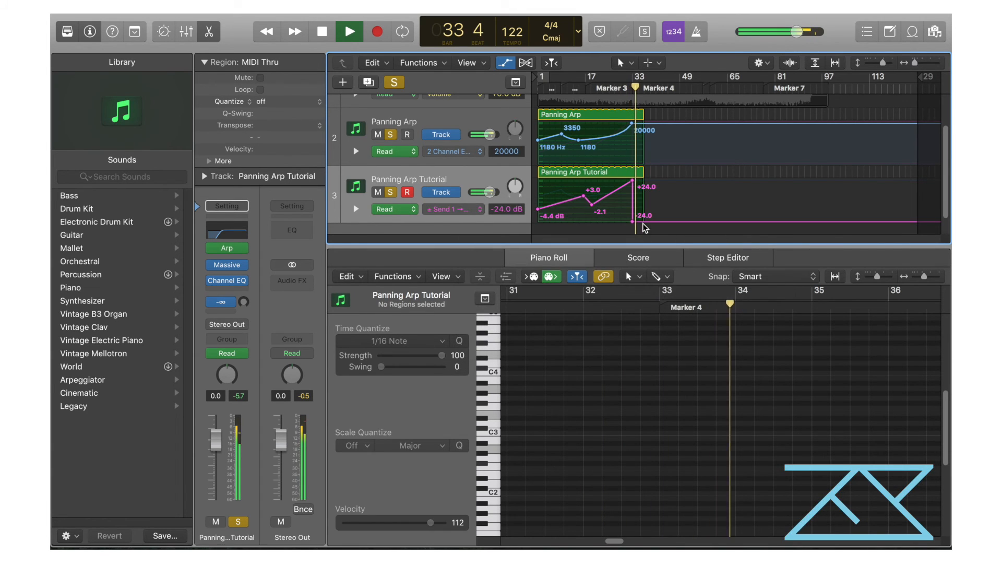
# Step: Replay from about bar 27 and solo Panning Arp and Panning Arp Tutorial in turn to compare their reverb build-up
pyautogui.click(616, 78)
pyautogui.click(390, 192)
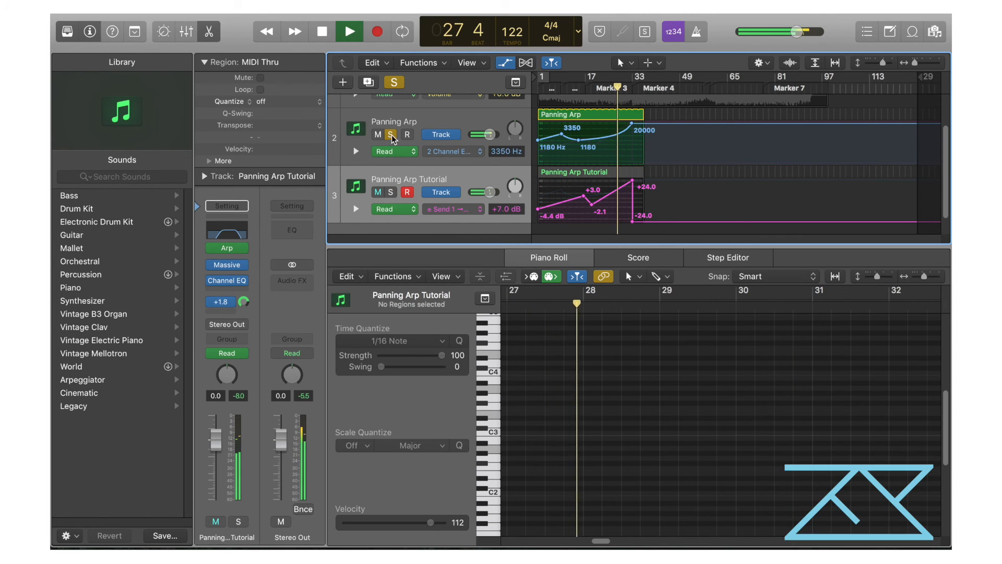
pyautogui.click(390, 135)
pyautogui.click(390, 191)
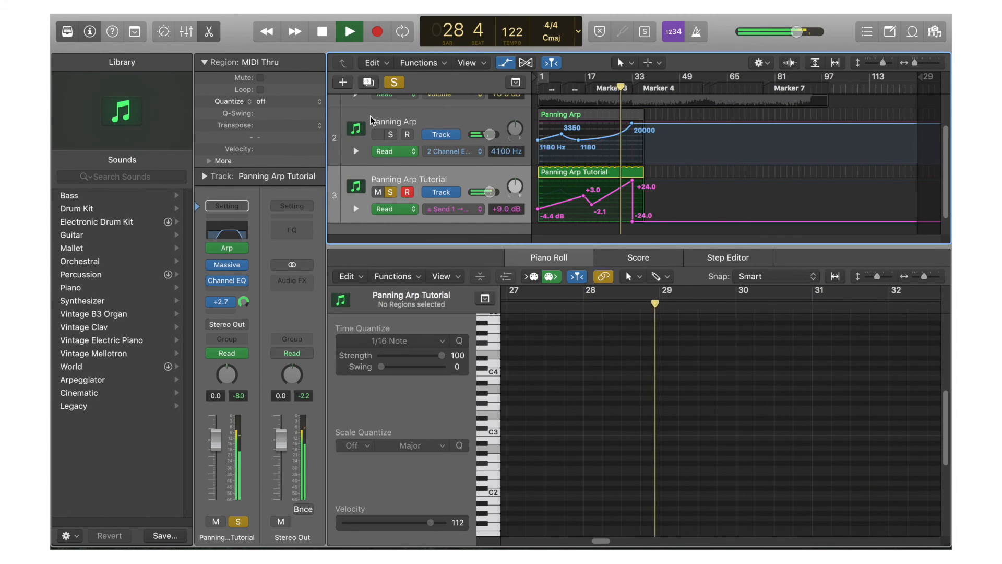
# Step: Toggle solo on Panning Arp and Panning Arp Tutorial during playback up to Marker 4 to compare their sound
pyautogui.scroll(1, 371, 116)
pyautogui.click(390, 151)
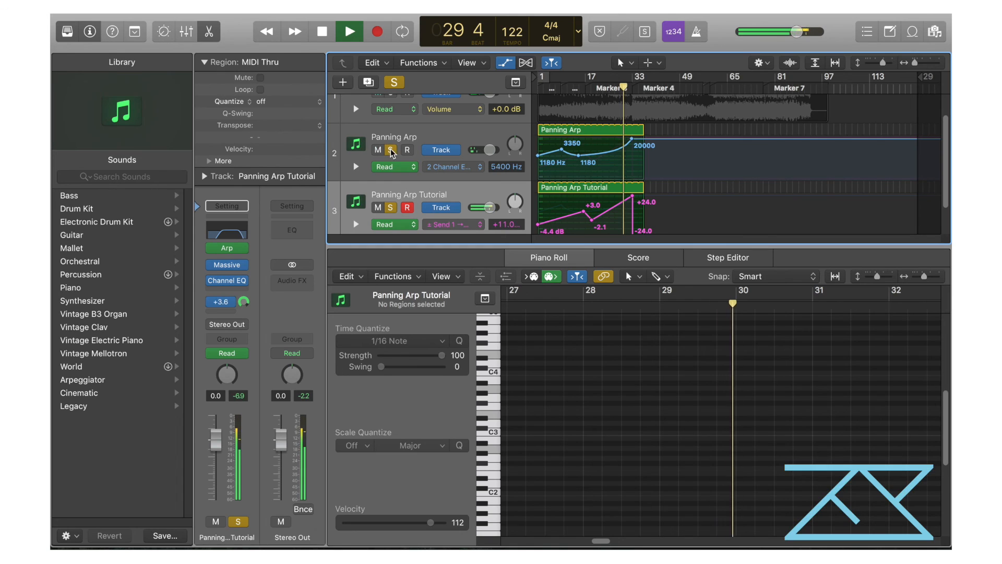
pyautogui.click(391, 208)
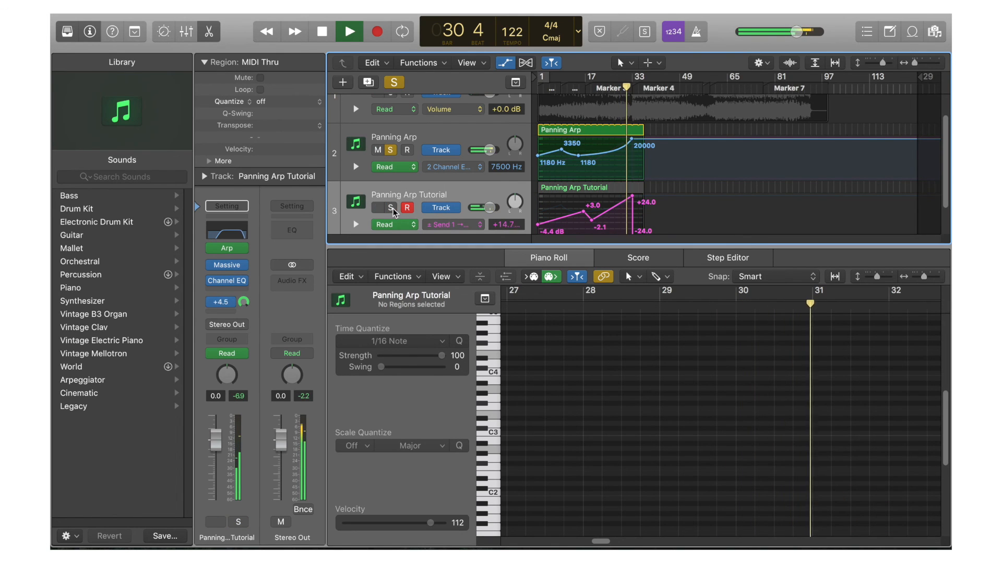
pyautogui.click(393, 207)
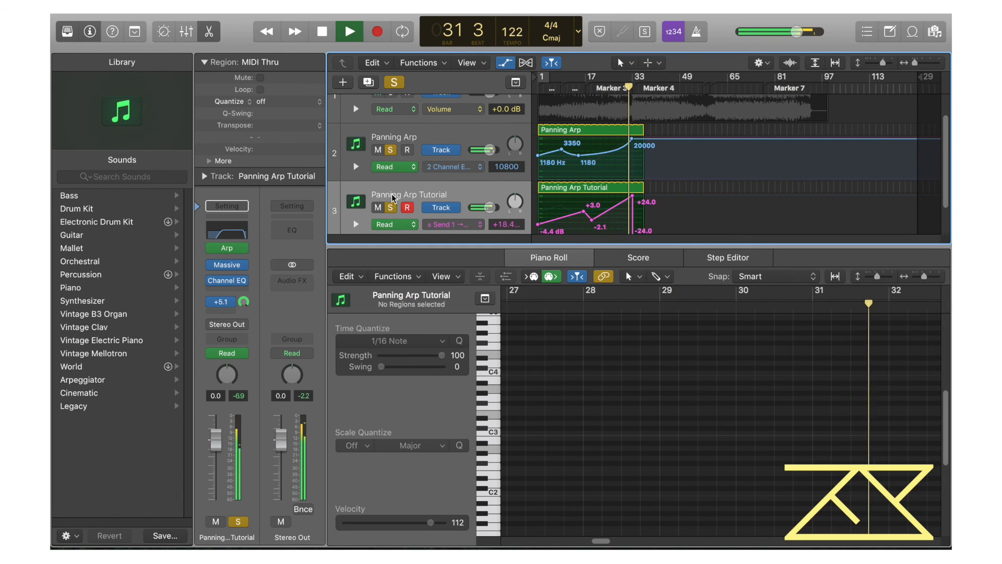
pyautogui.click(390, 150)
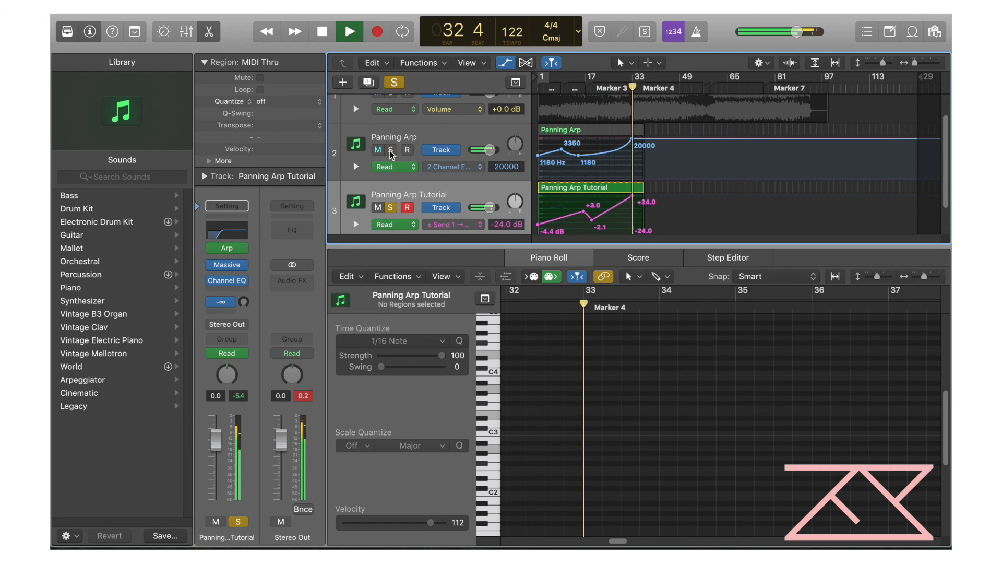
# Step: Turn off solo on Panning Arp Tutorial to hear the full mix and hide the track automation
pyautogui.scroll(-2, 428, 173)
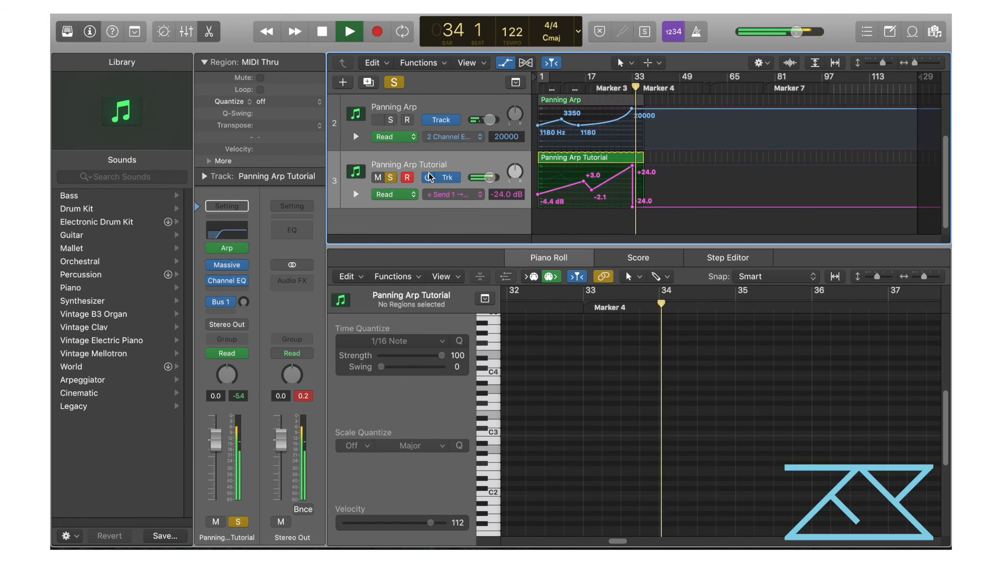
pyautogui.scroll(-1, 428, 172)
pyautogui.click(392, 172)
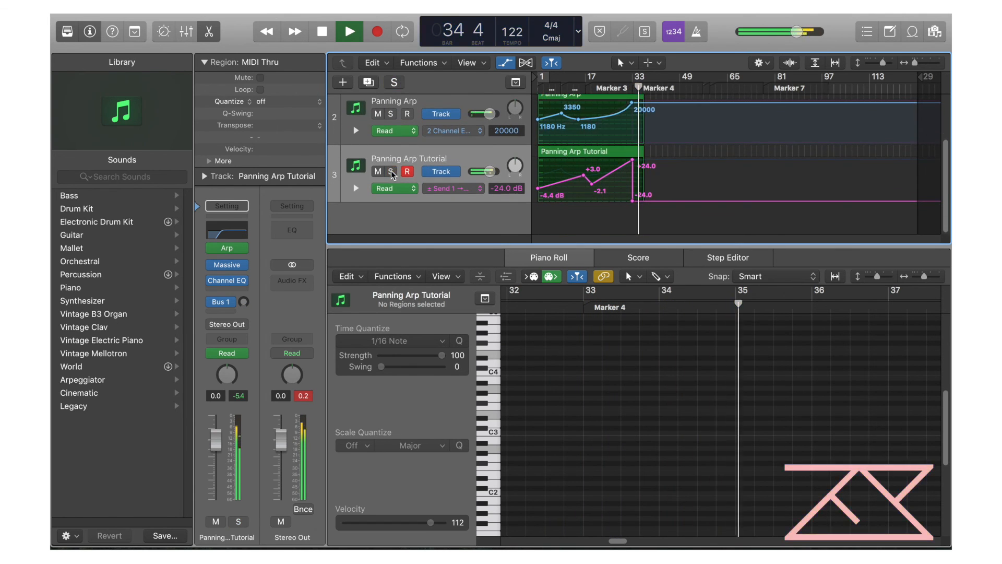
pyautogui.press('a')
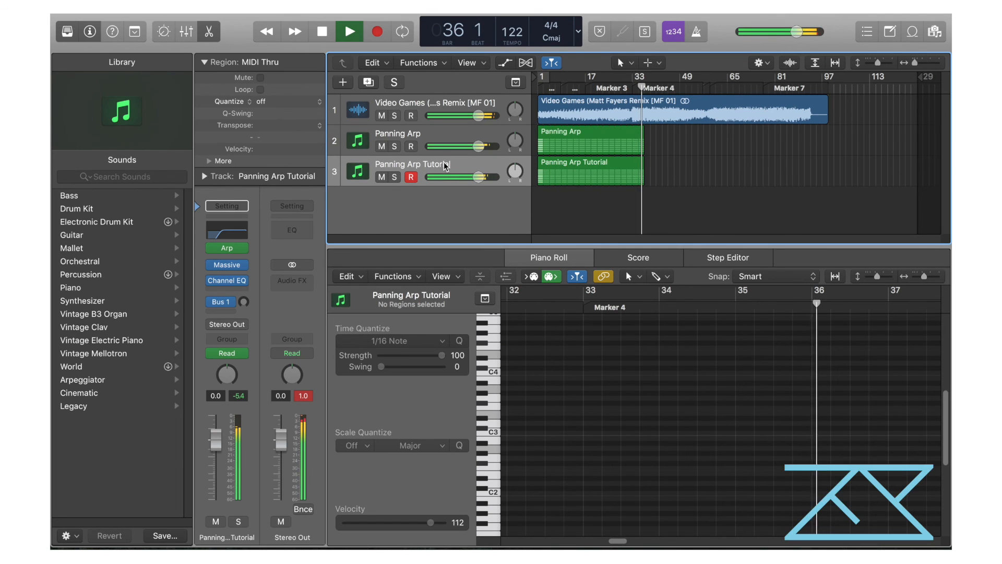